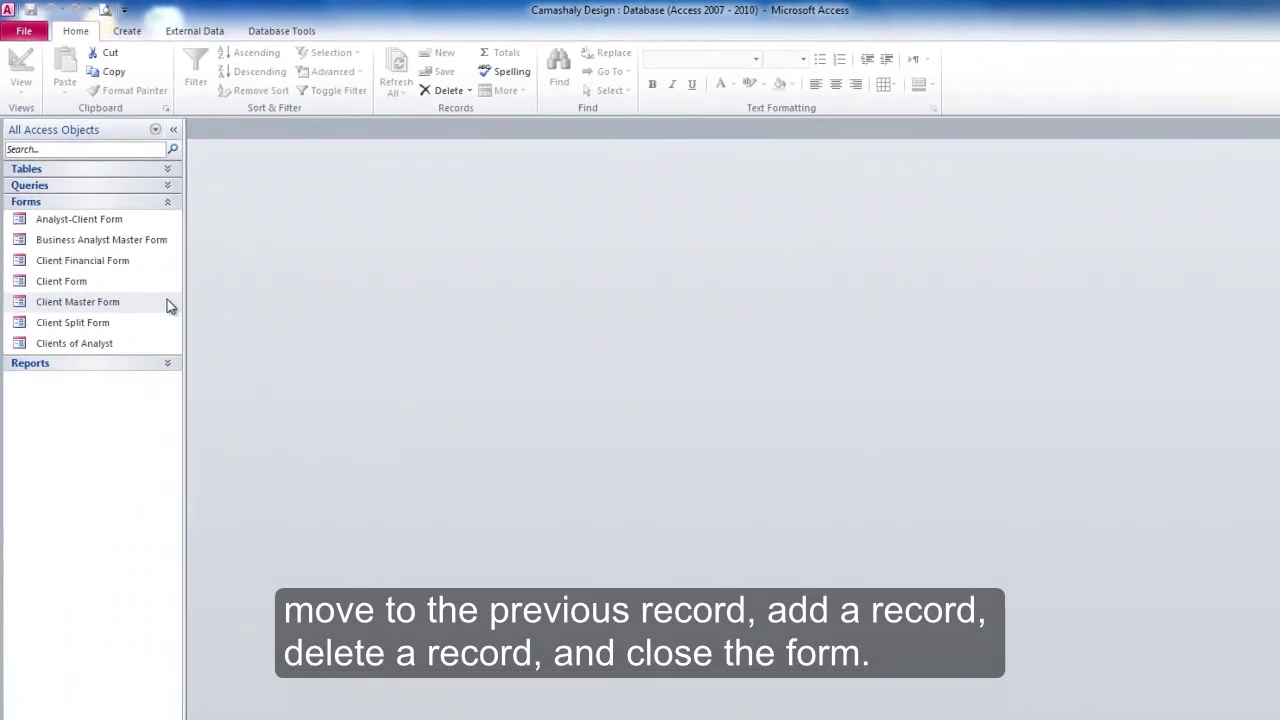
Step: Open Client Master Form in Design View and pick the Button tool from the expanded Controls gallery
right_click(183, 330)
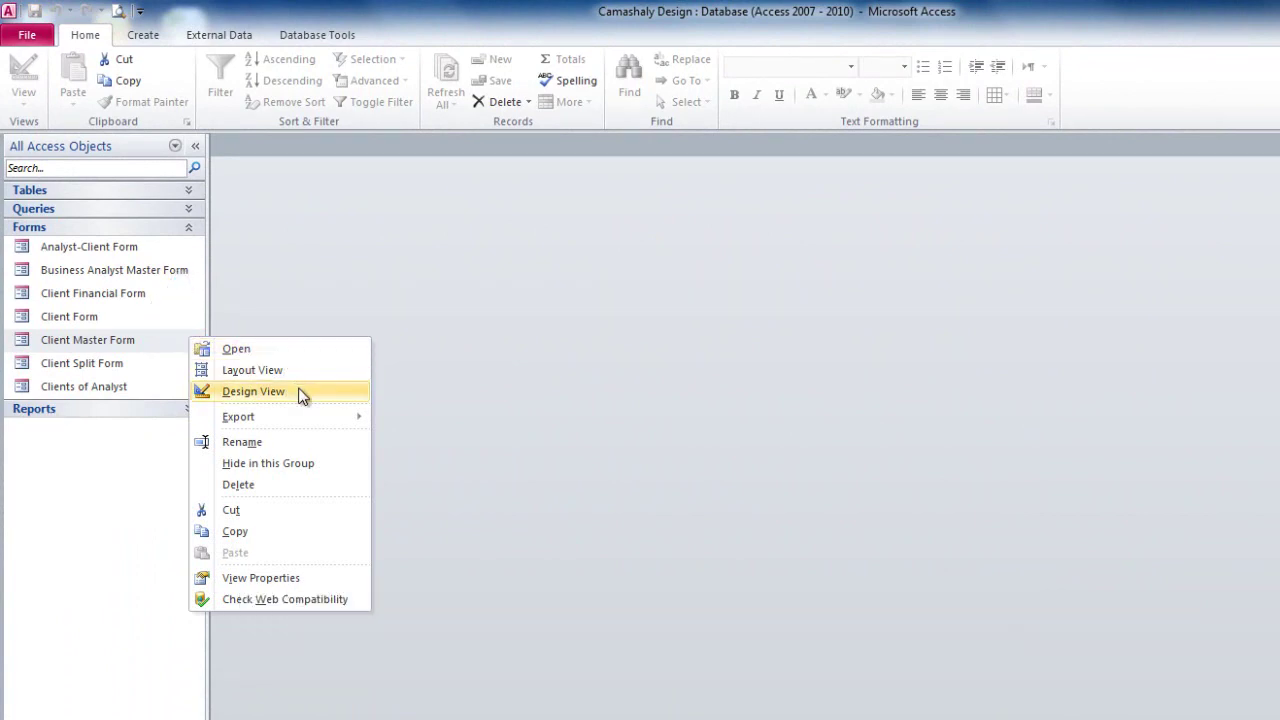
left_click(253, 391)
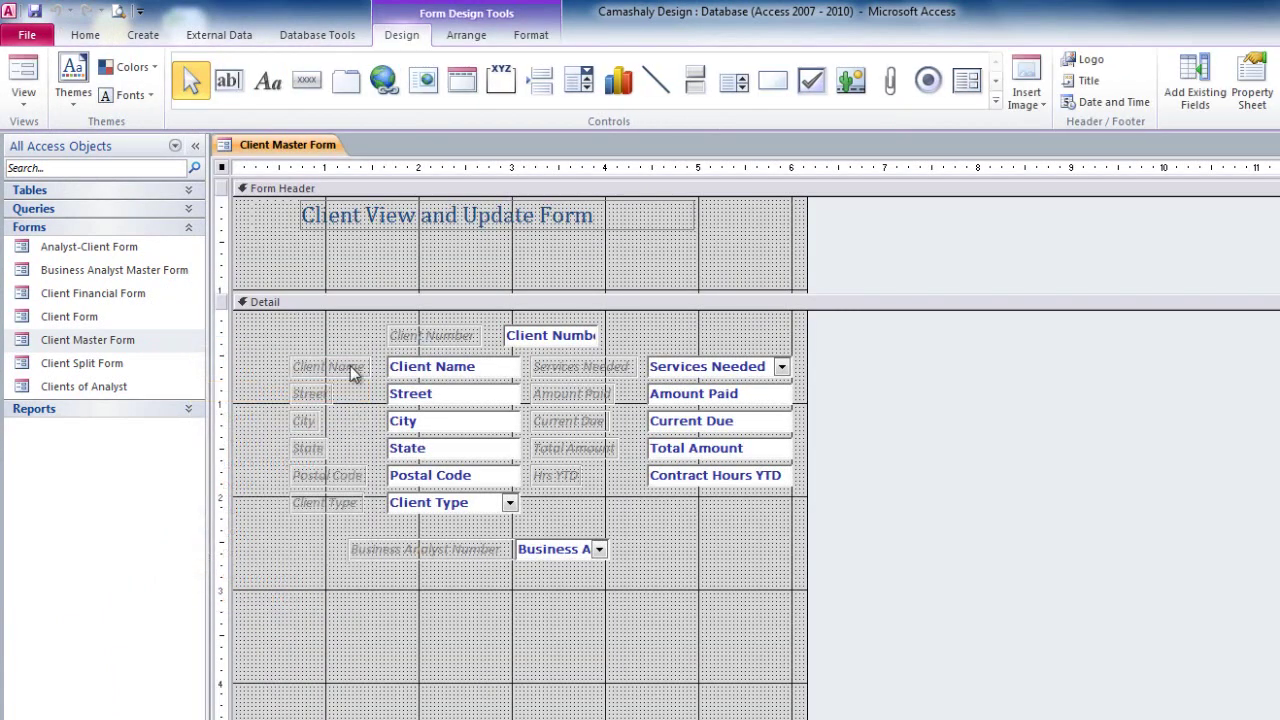
left_click(996, 101)
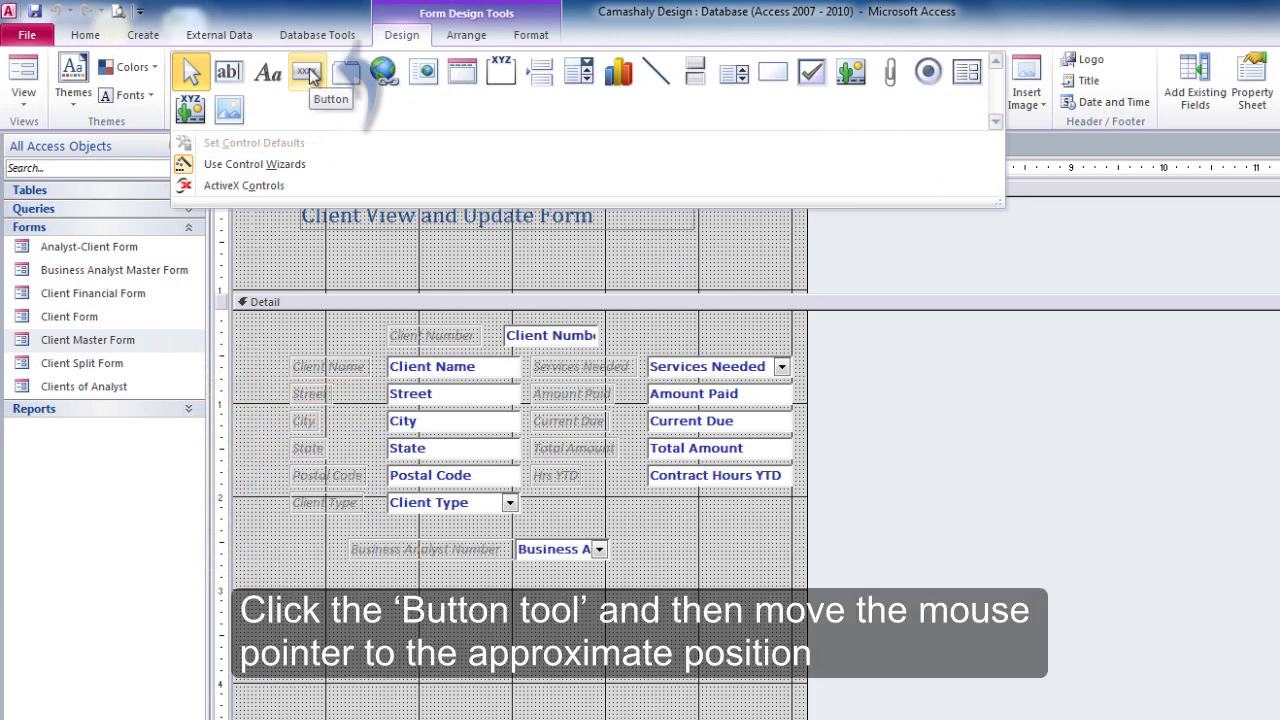
left_click(310, 76)
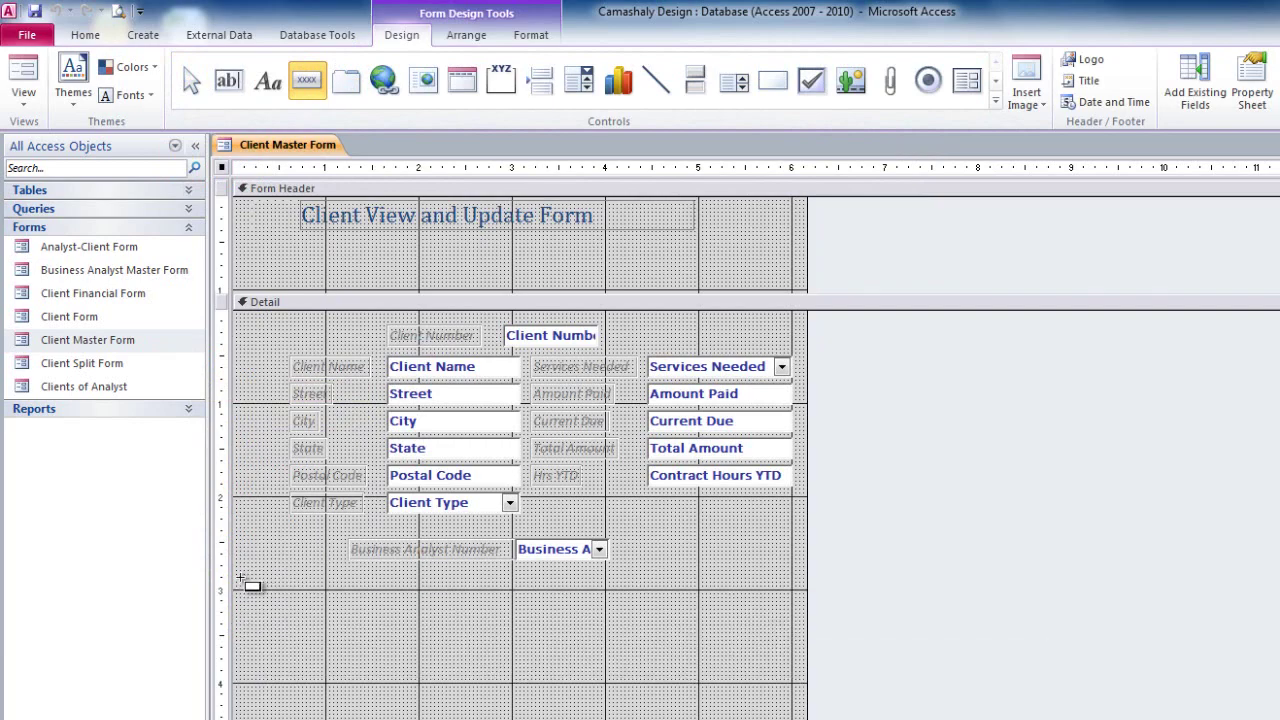
Step: Add a text button named 'Next Record' below the Business Analyst field that goes to the next record
left_click(240, 580)
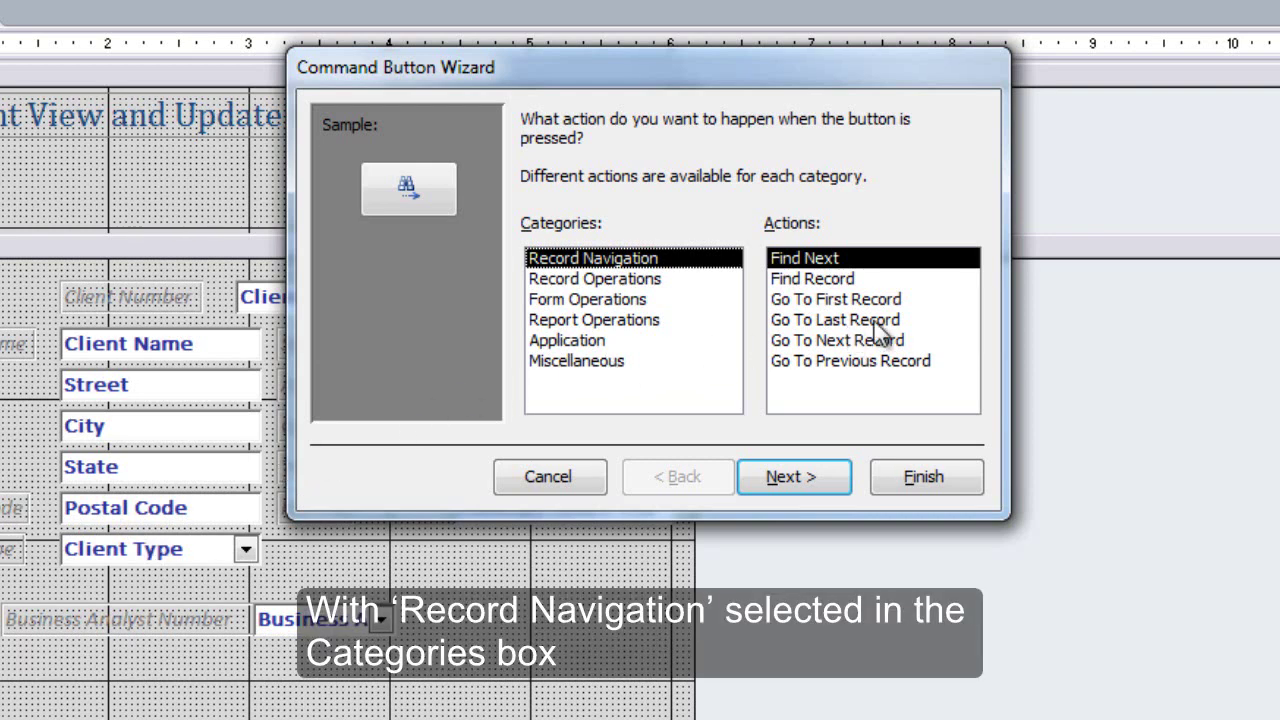
left_click(889, 342)
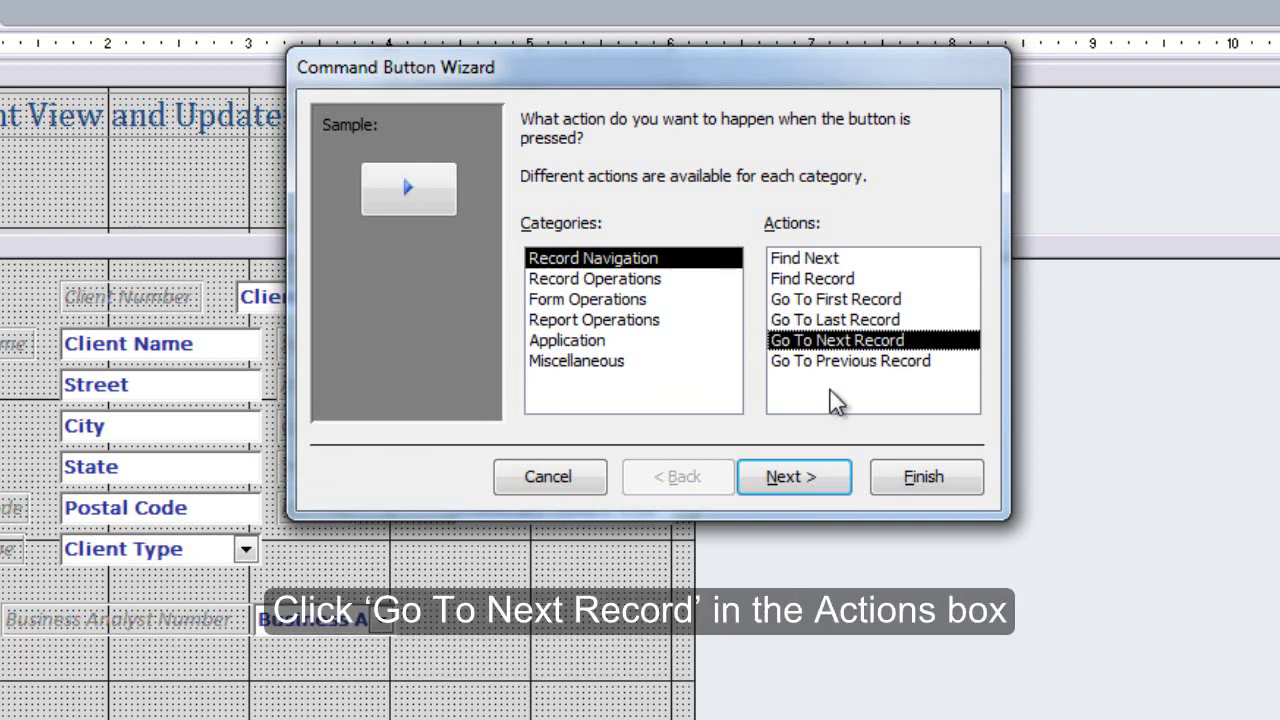
left_click(826, 478)
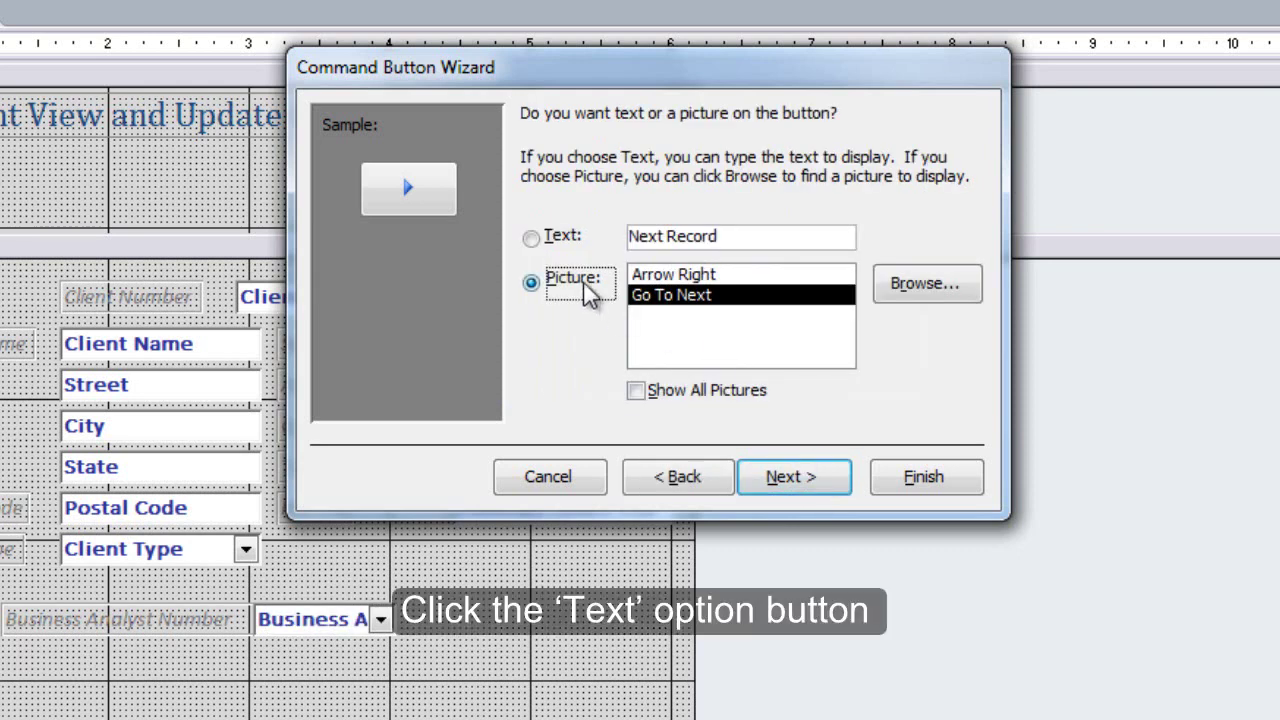
left_click(566, 246)
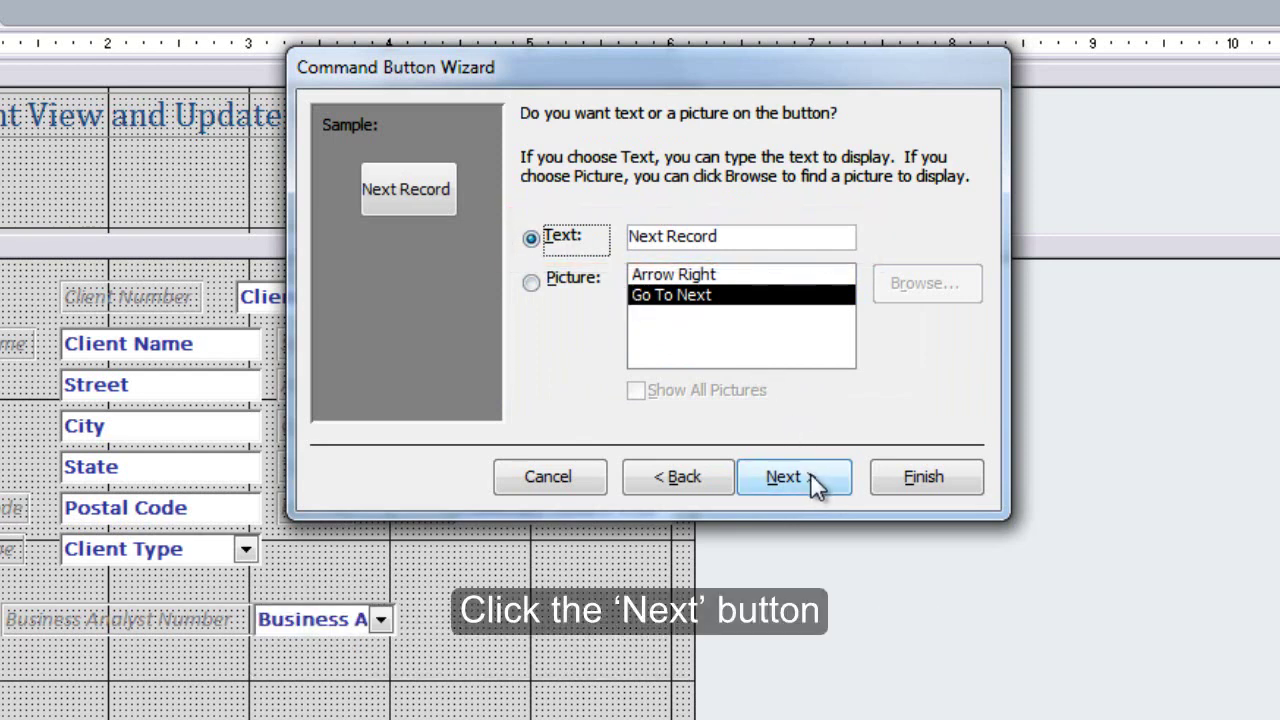
left_click(785, 477)
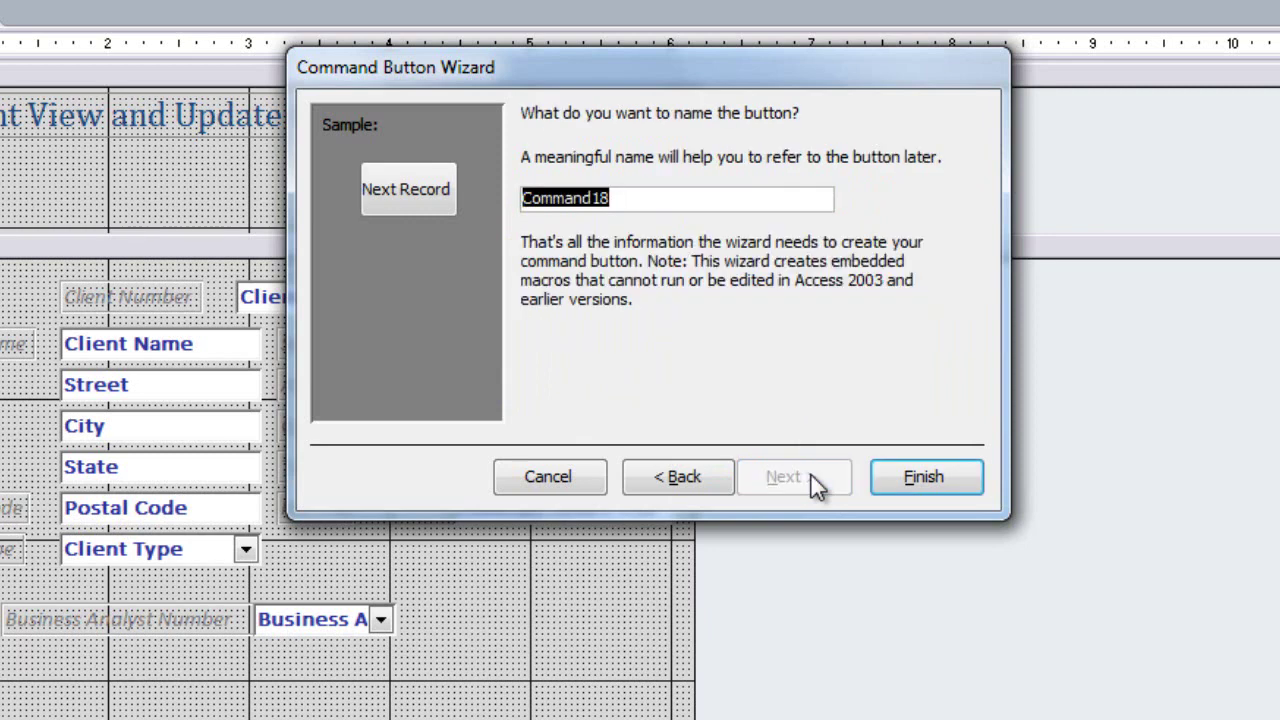
type("Next Re")
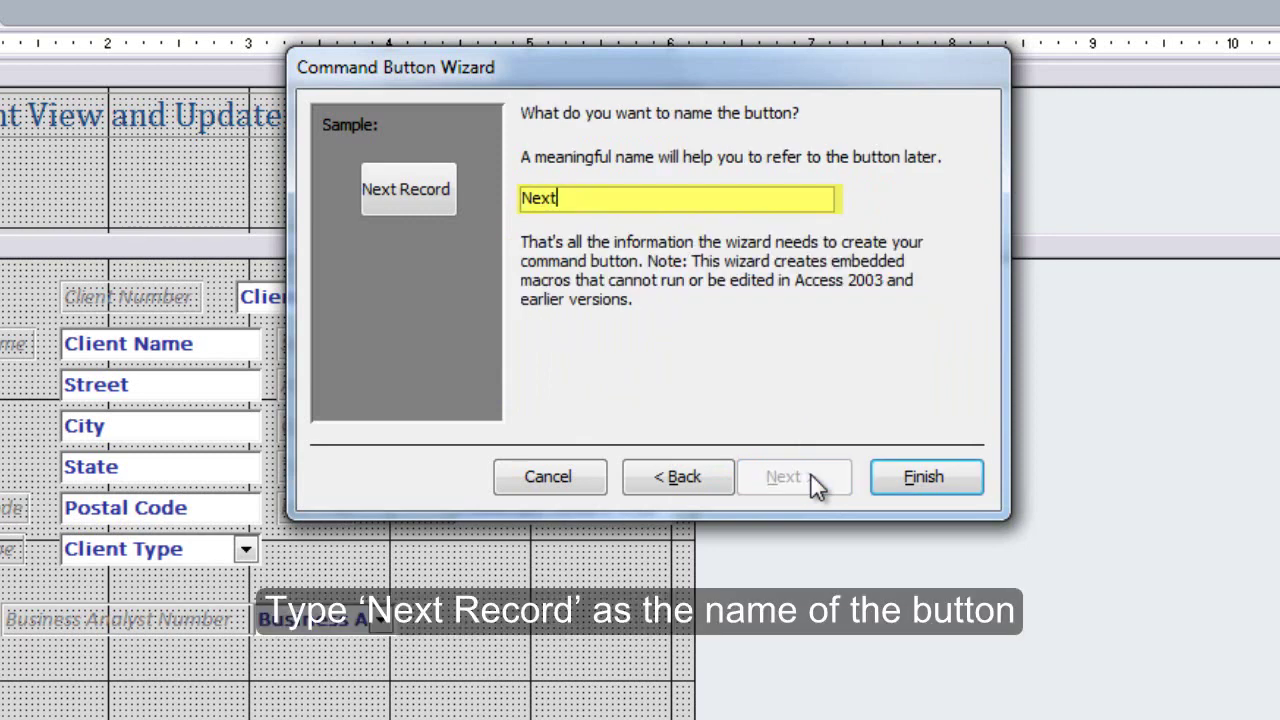
type("cord")
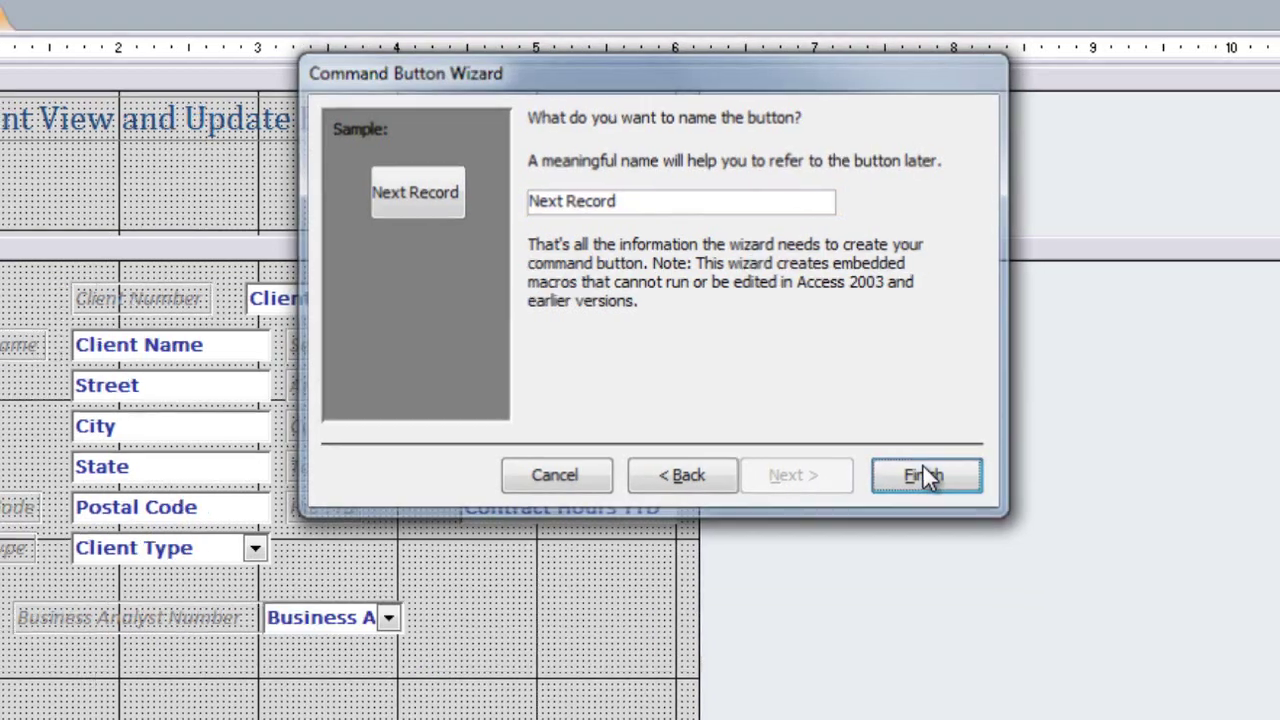
left_click(923, 477)
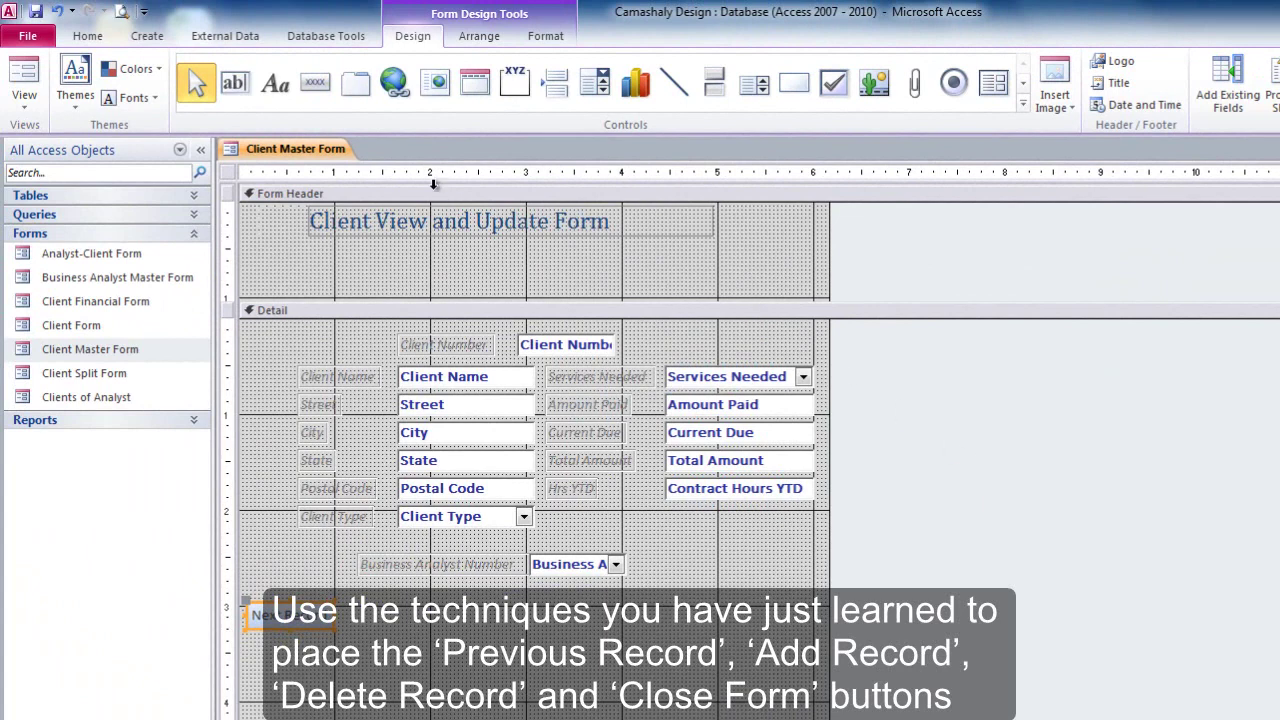
Step: Add a text button named 'Previous Record' near the form's bottom that goes to the previous record
left_click(318, 86)
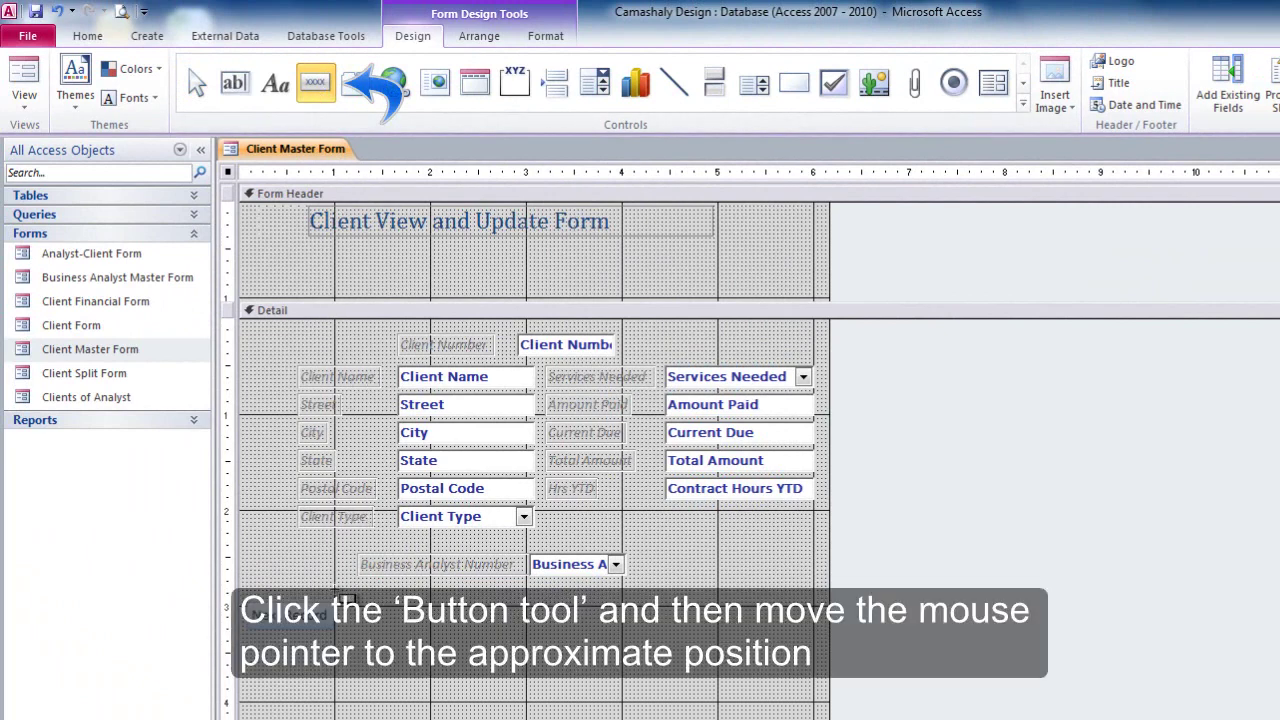
left_click(252, 608)
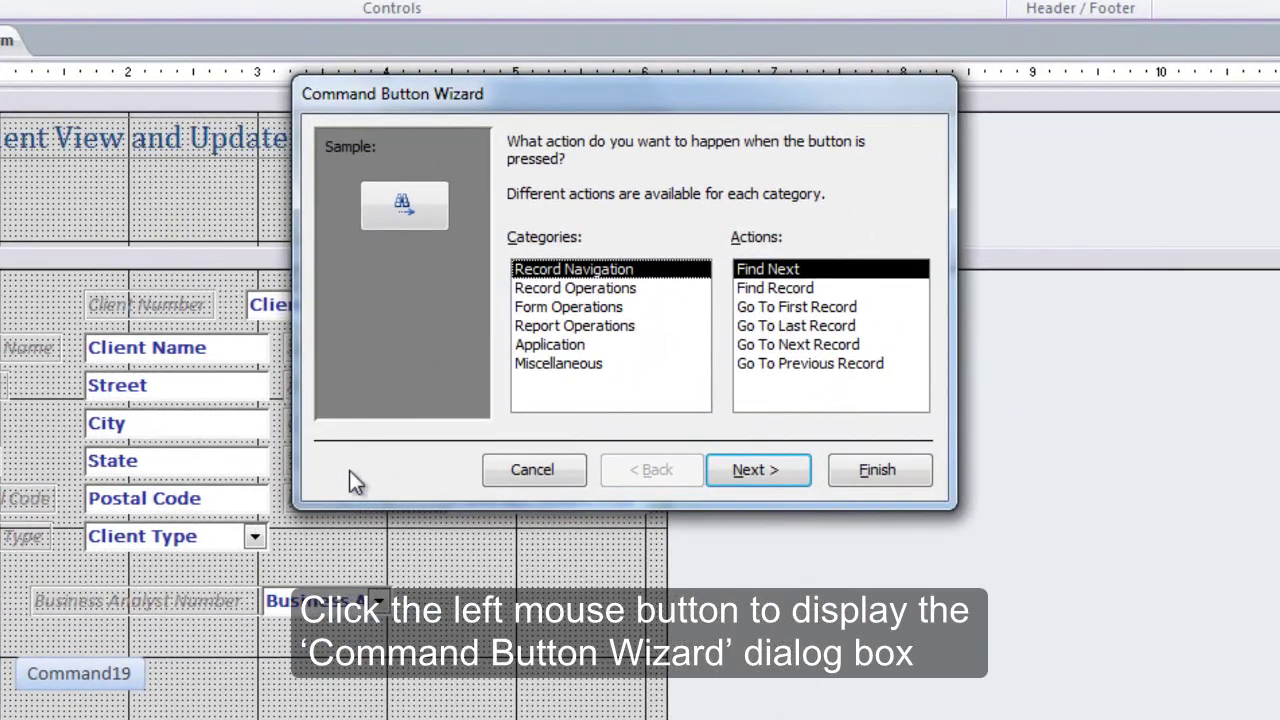
left_click(808, 365)
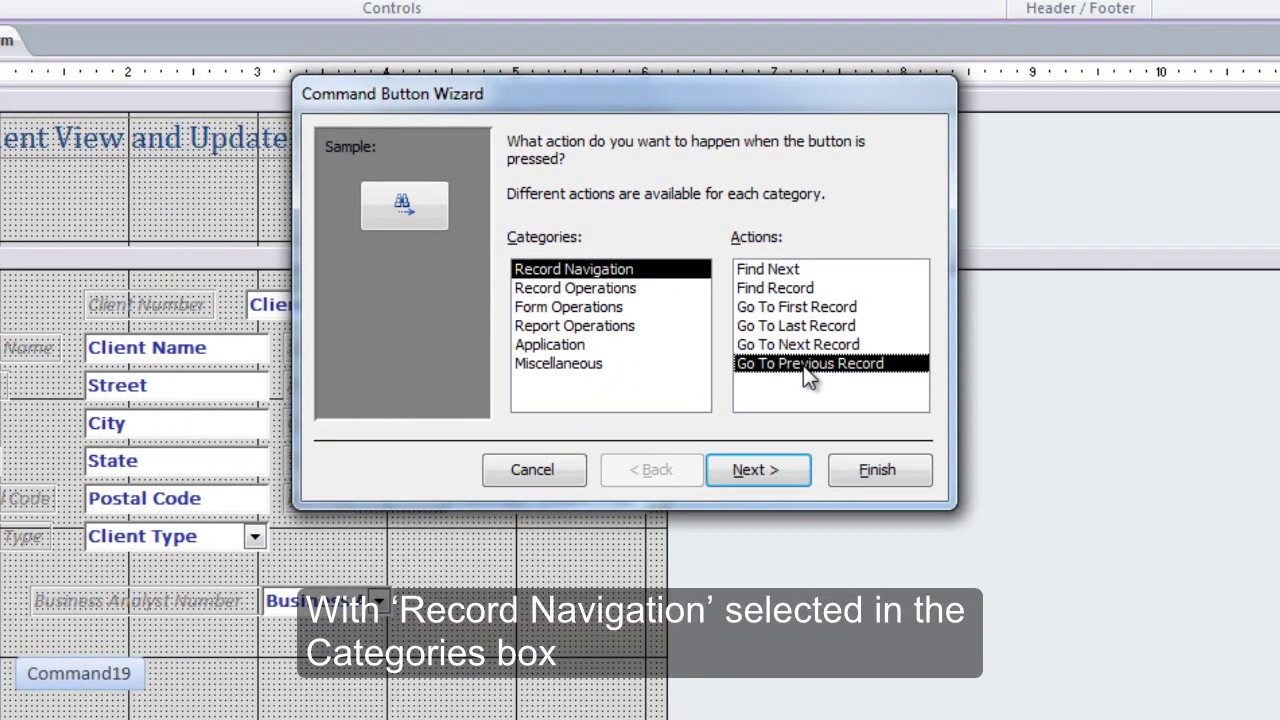
left_click(788, 469)
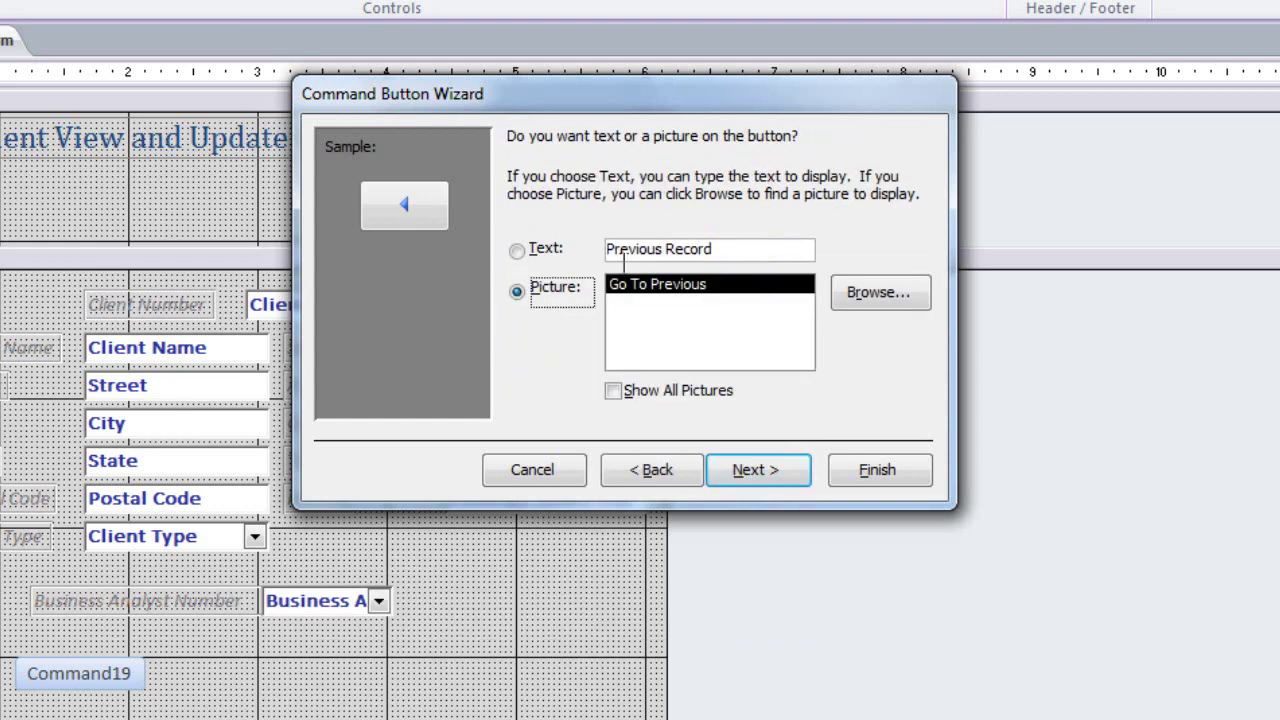
left_click(533, 246)
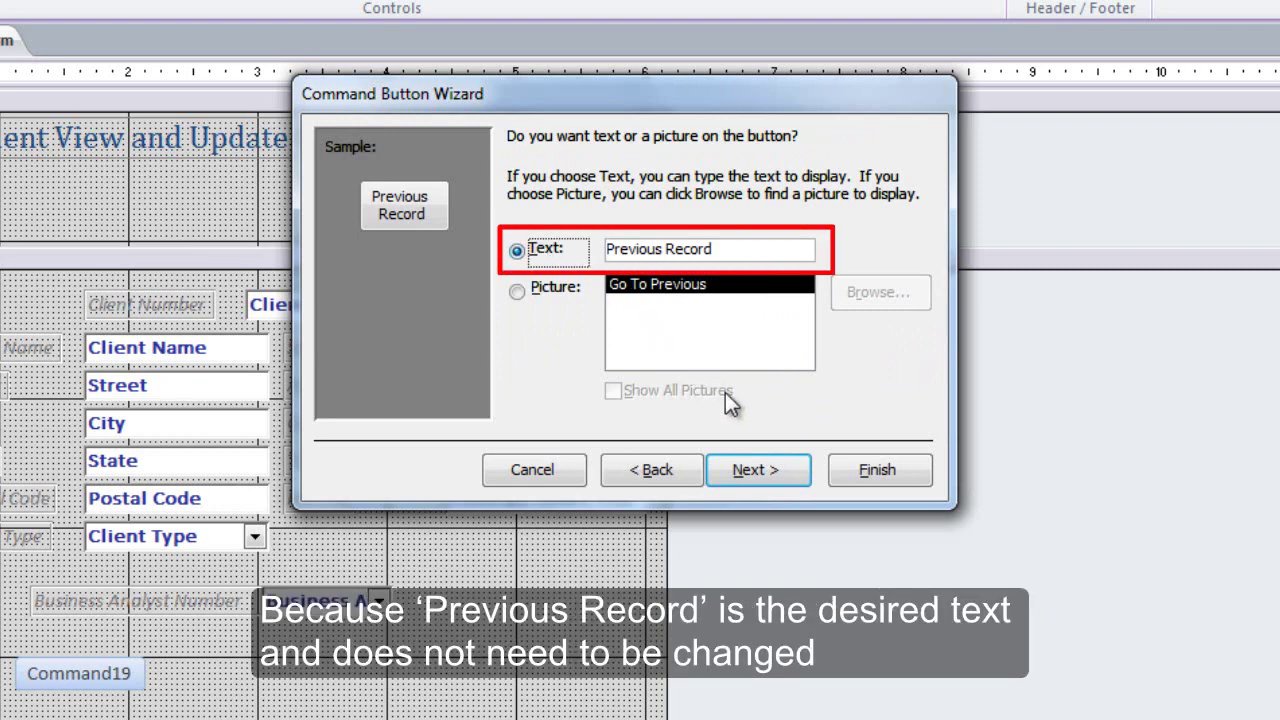
left_click(784, 469)
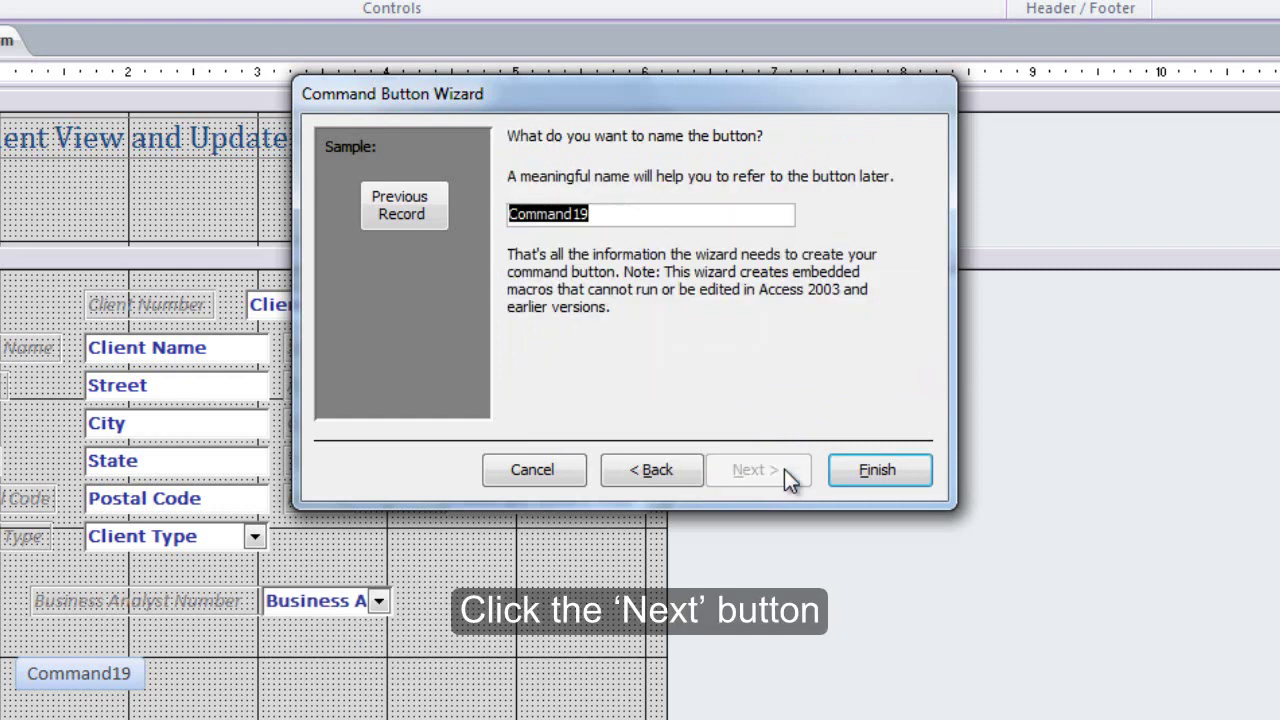
type("Previous Record")
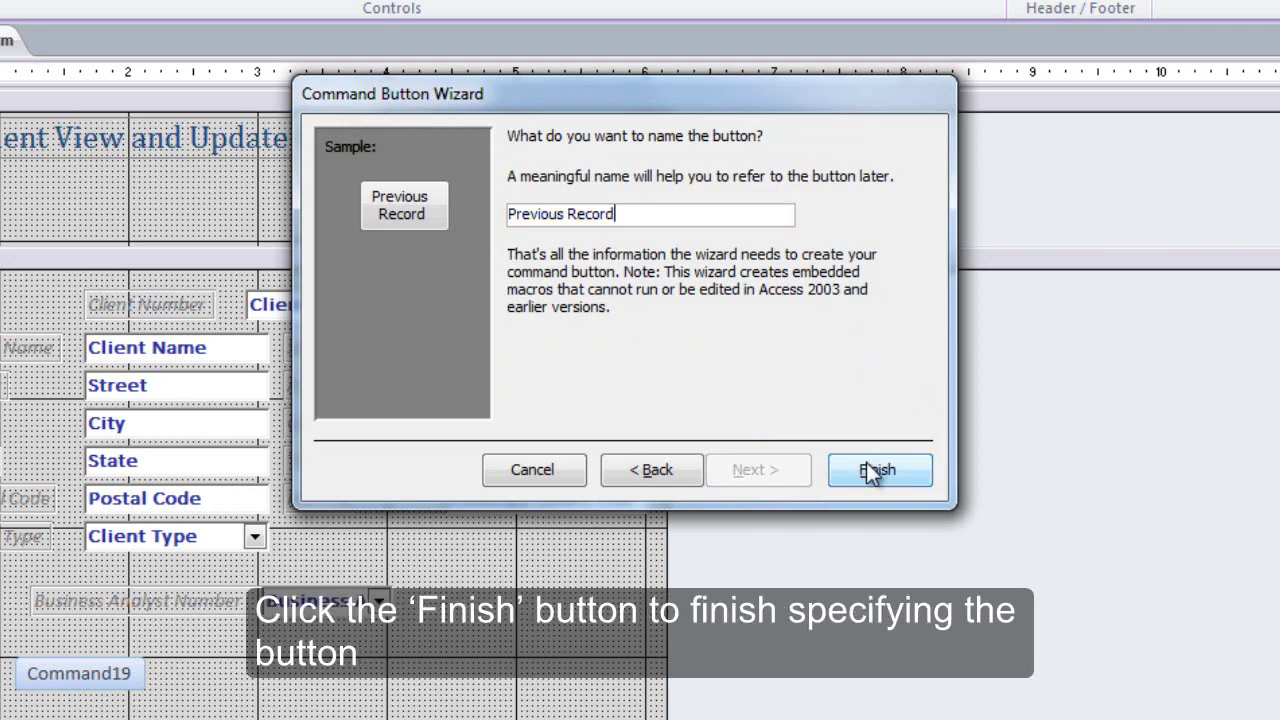
left_click(905, 475)
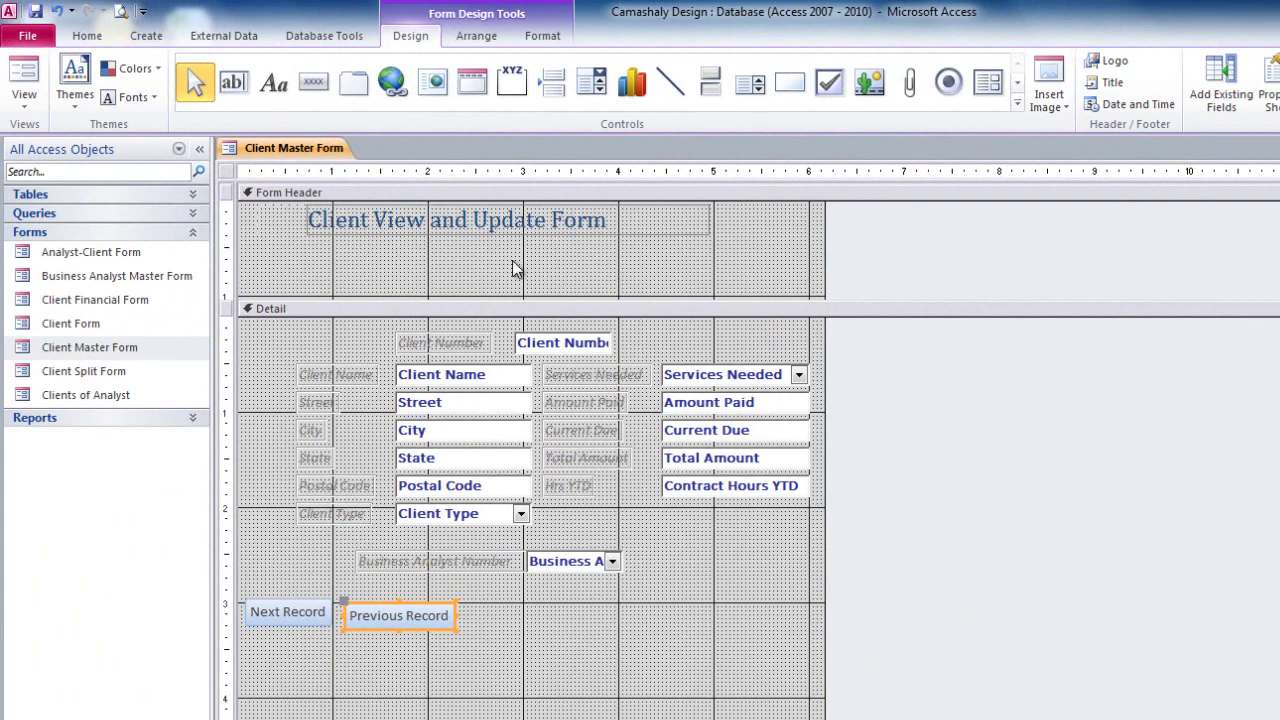
Step: Add a text button named 'Add Record' that performs the Record Operations Add New Record action
left_click(318, 87)
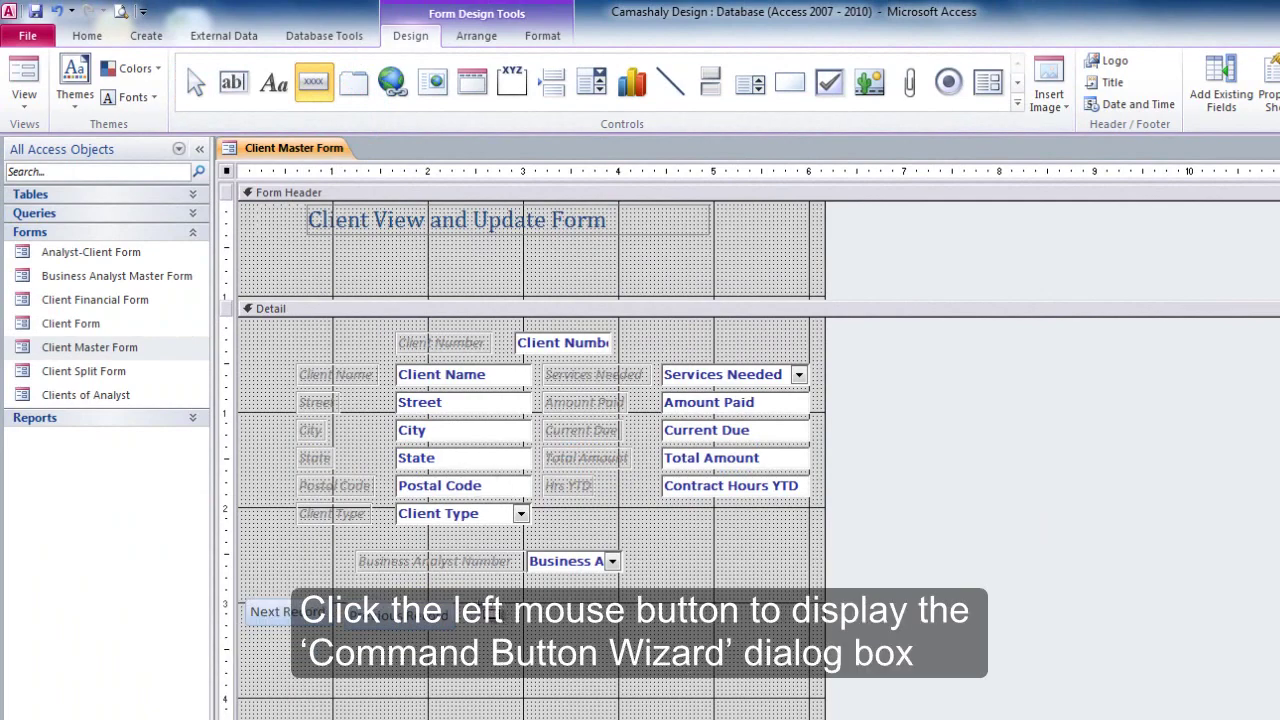
left_click(480, 612)
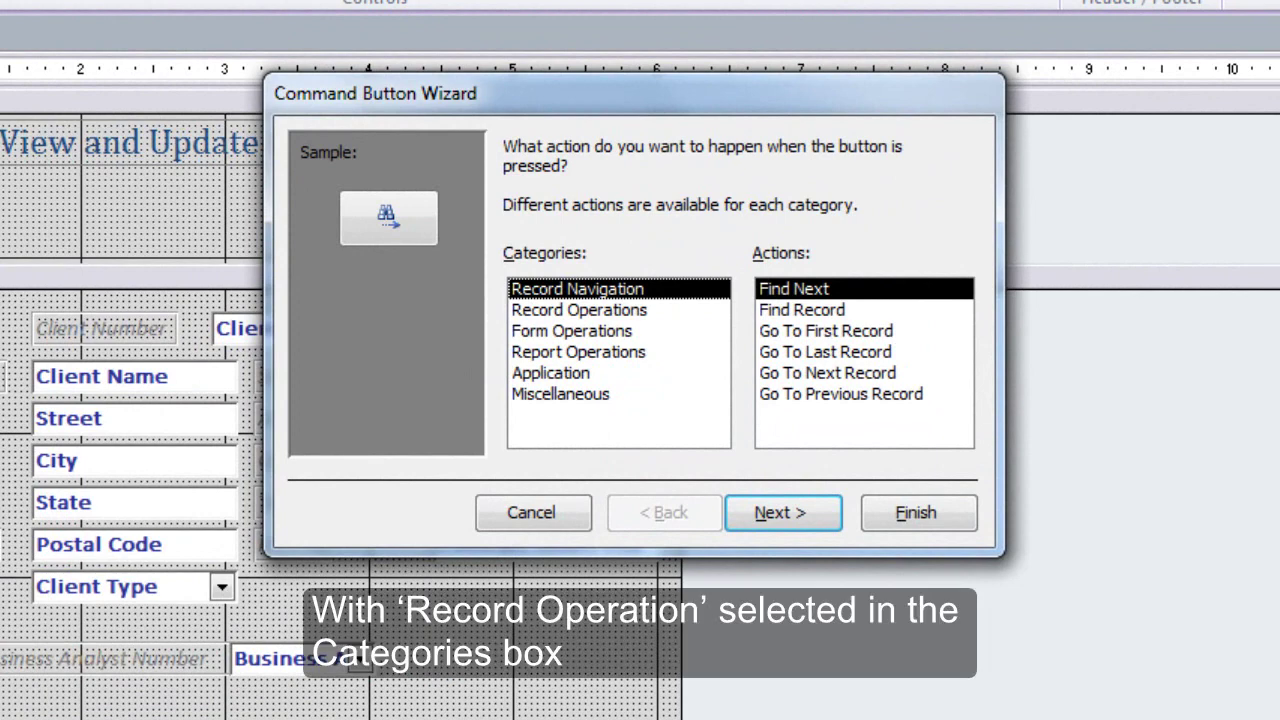
left_click(660, 316)
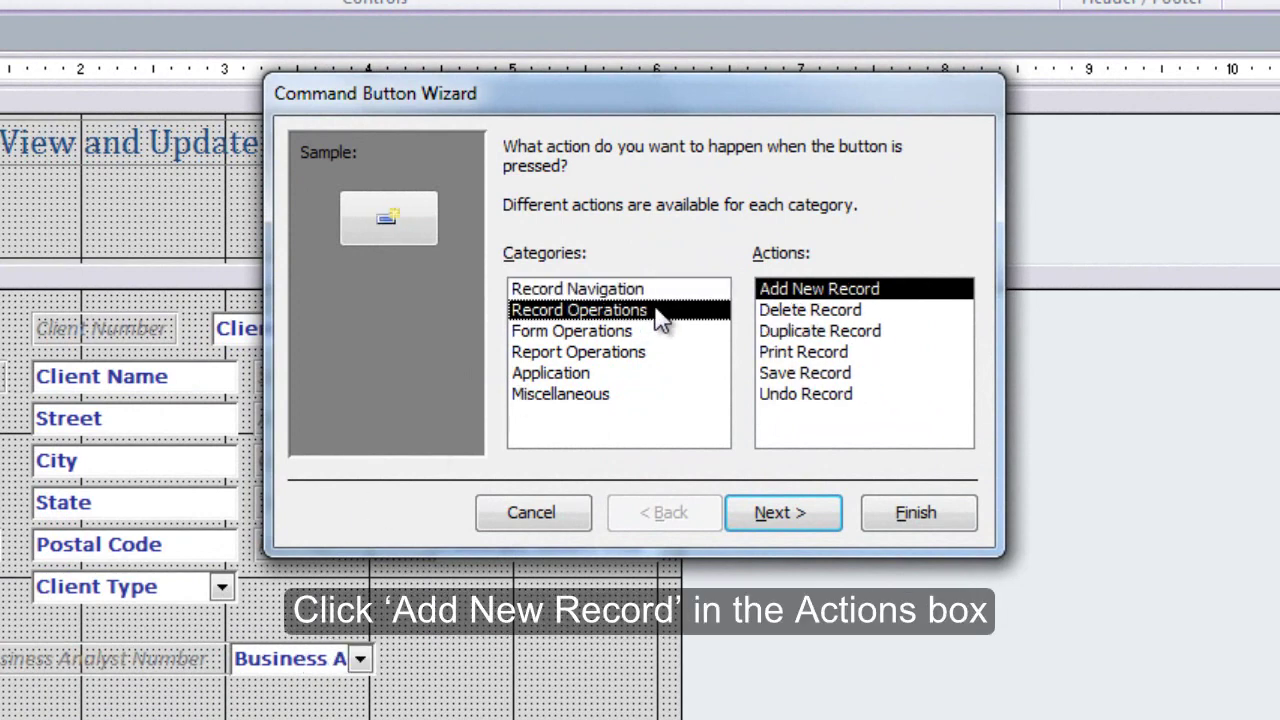
left_click(780, 513)
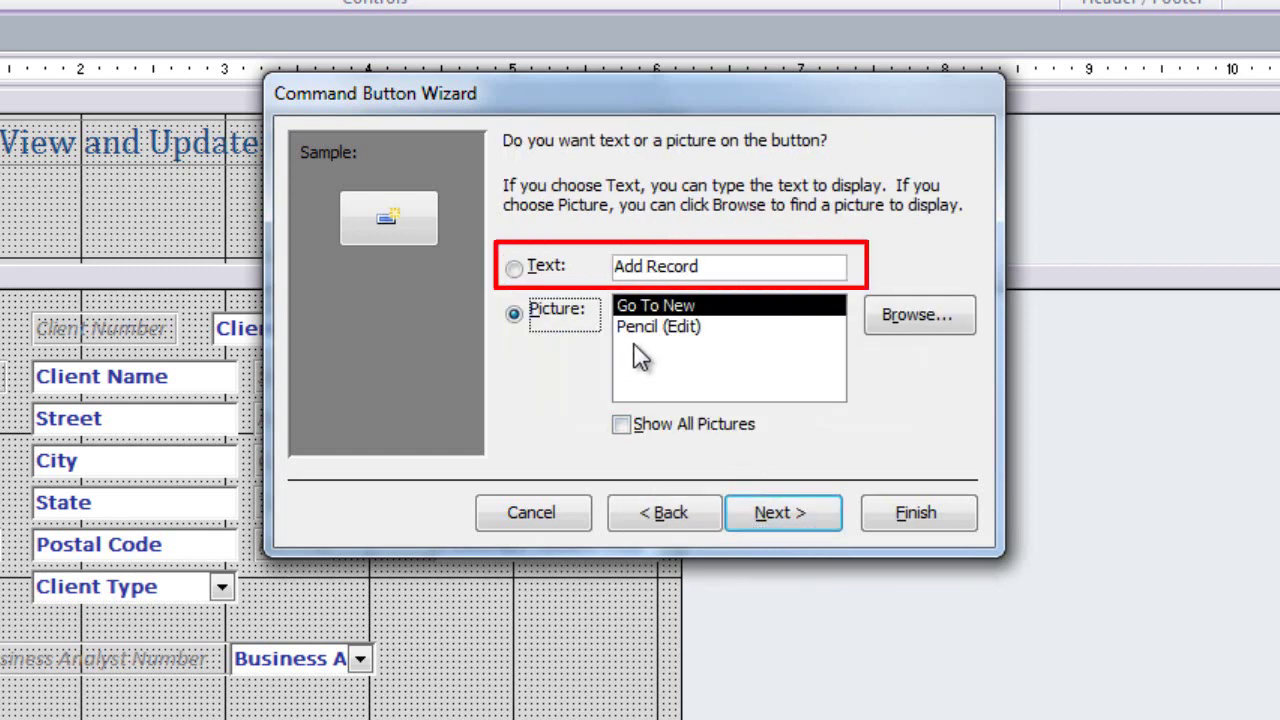
left_click(553, 280)
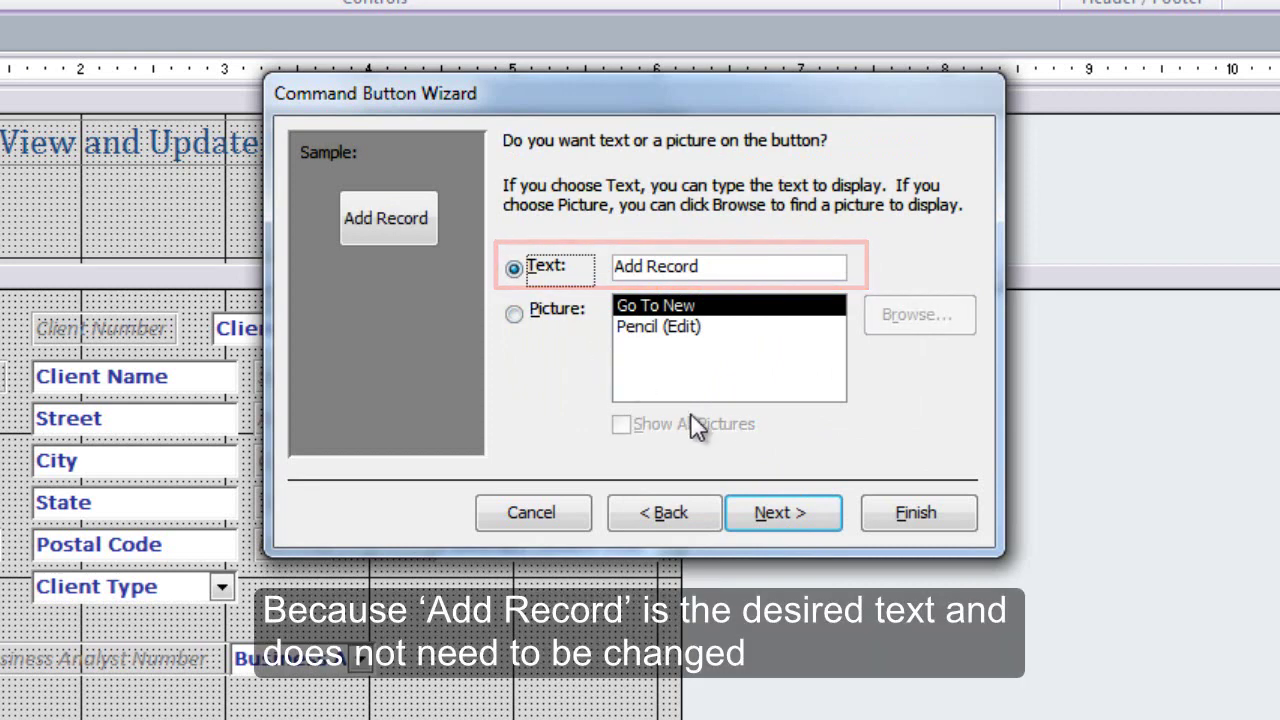
left_click(828, 510)
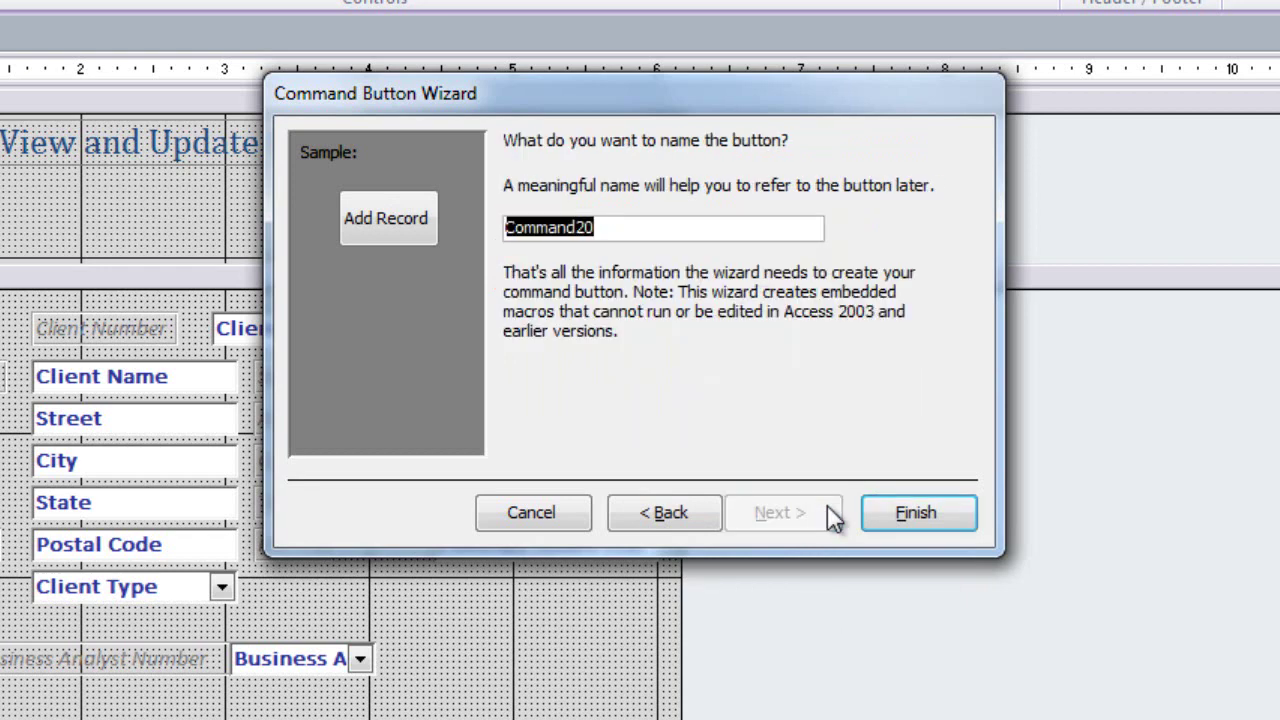
type("Add")
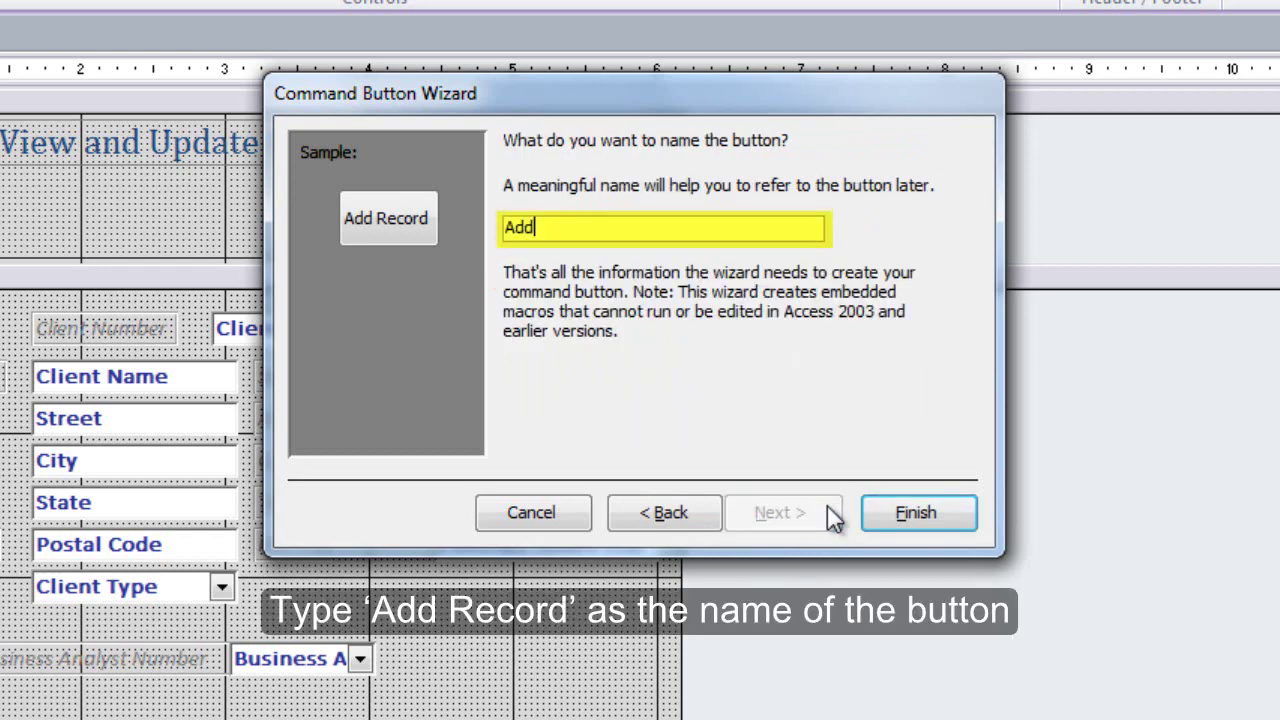
type(" Record")
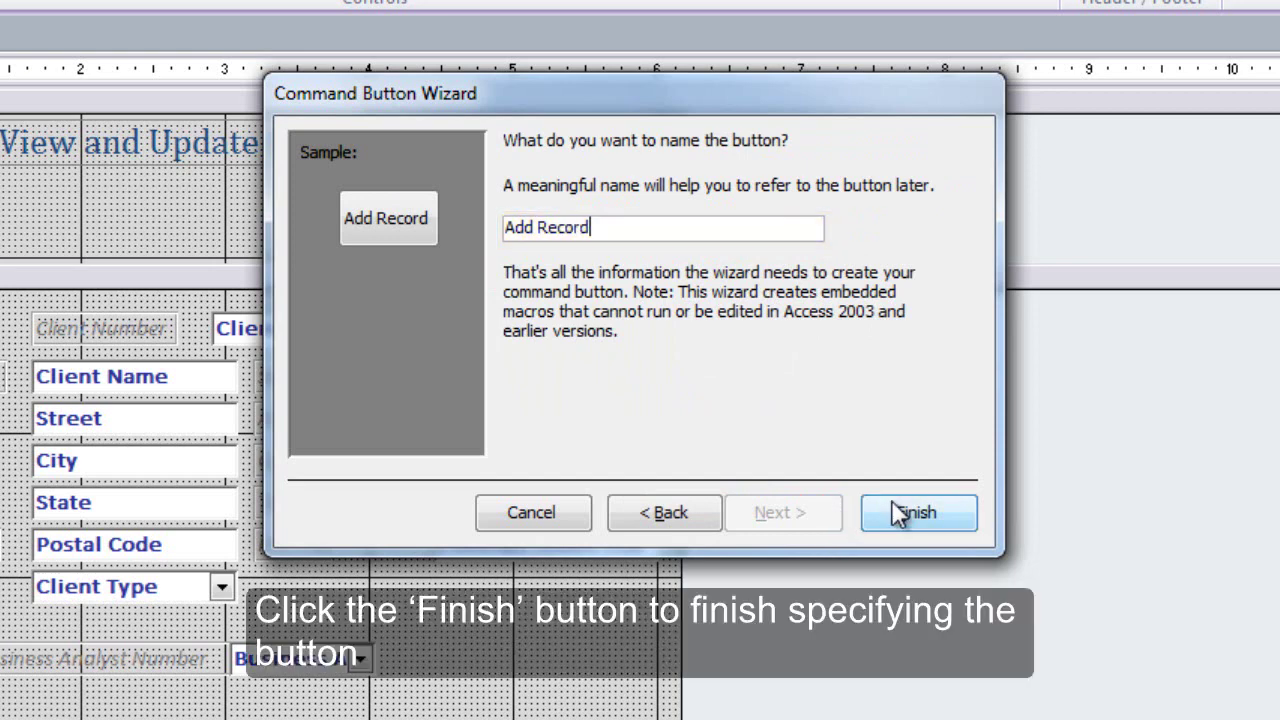
left_click(957, 510)
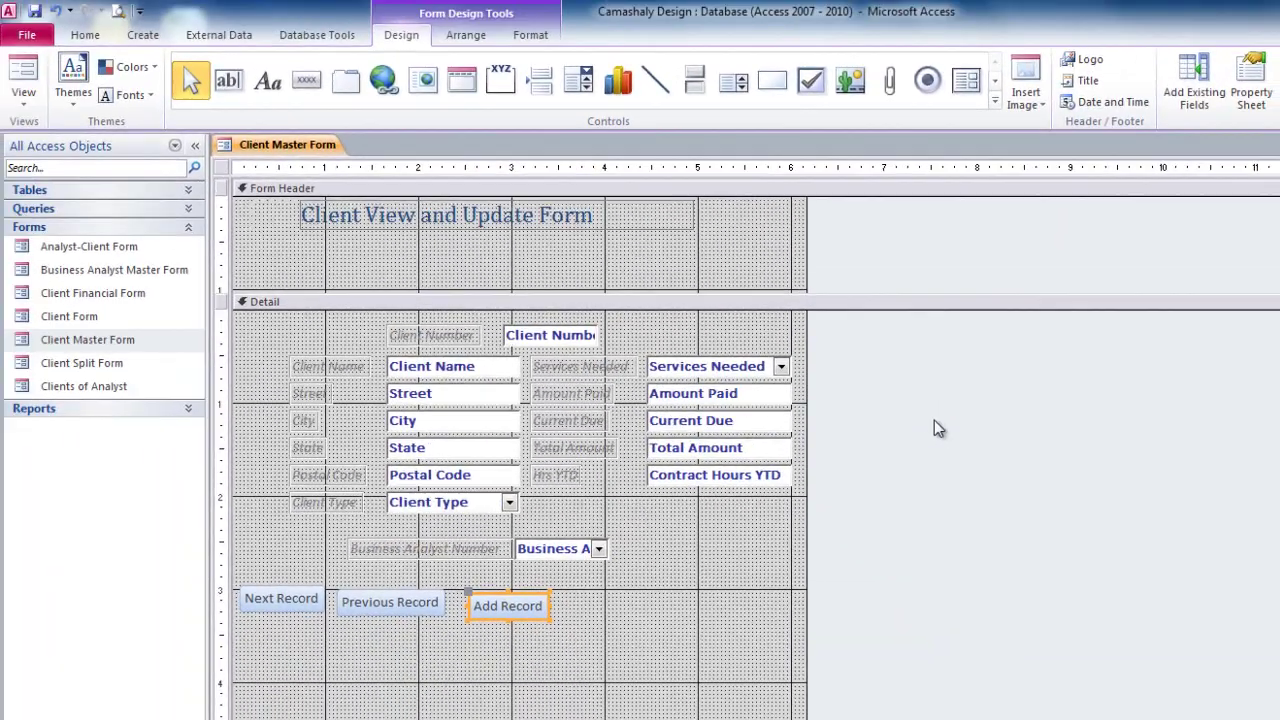
Step: Add a text button named 'Delete Record' that runs Record Operations > Delete Record
left_click(316, 88)
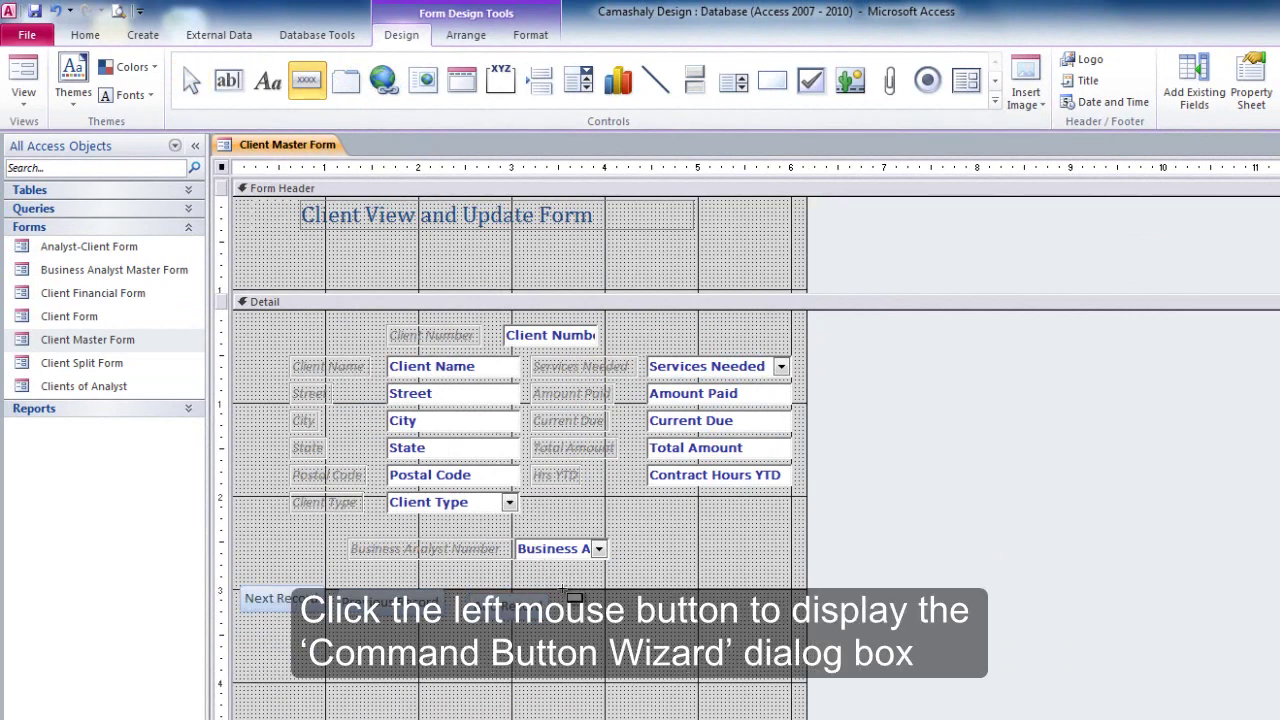
left_click(563, 592)
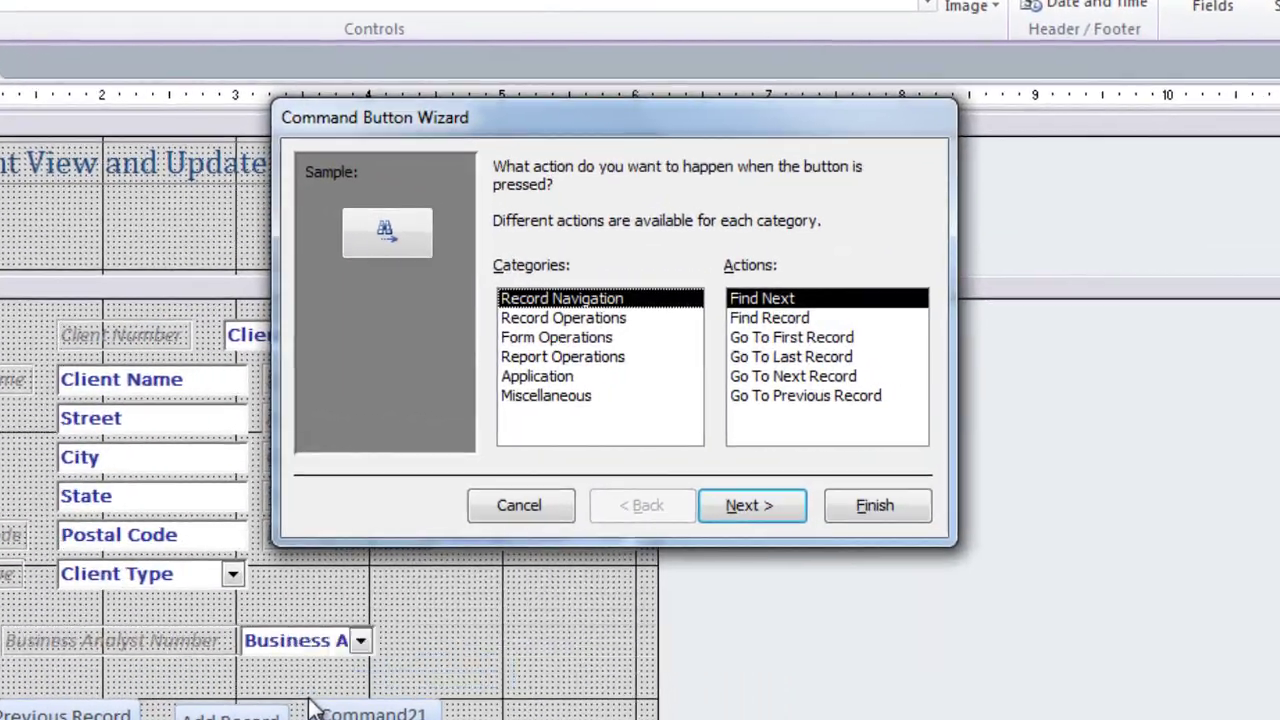
left_click(565, 318)
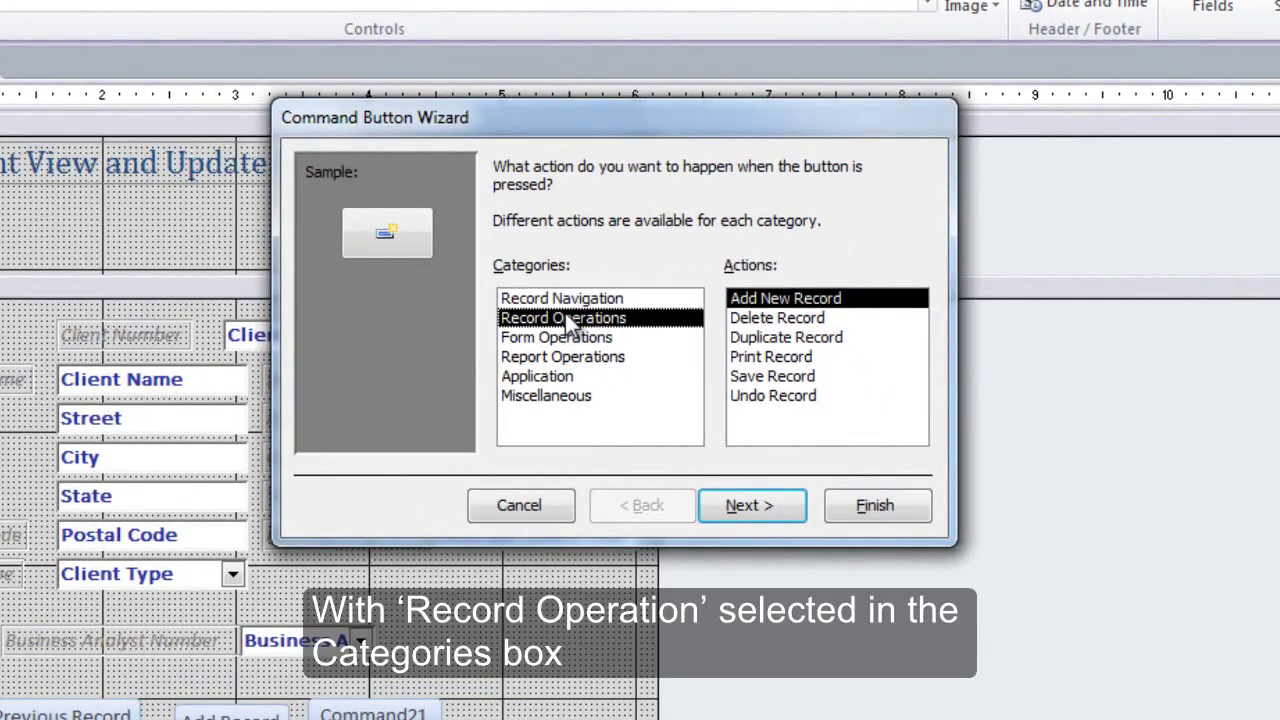
left_click(832, 320)
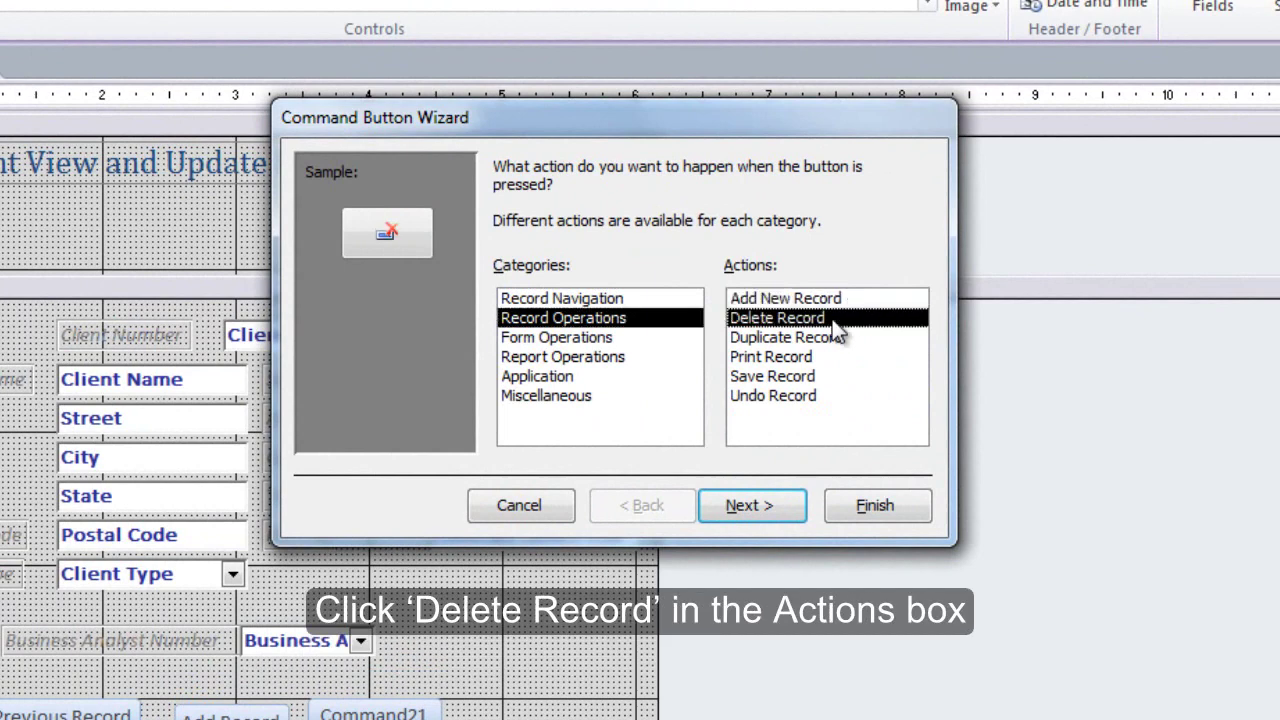
left_click(787, 503)
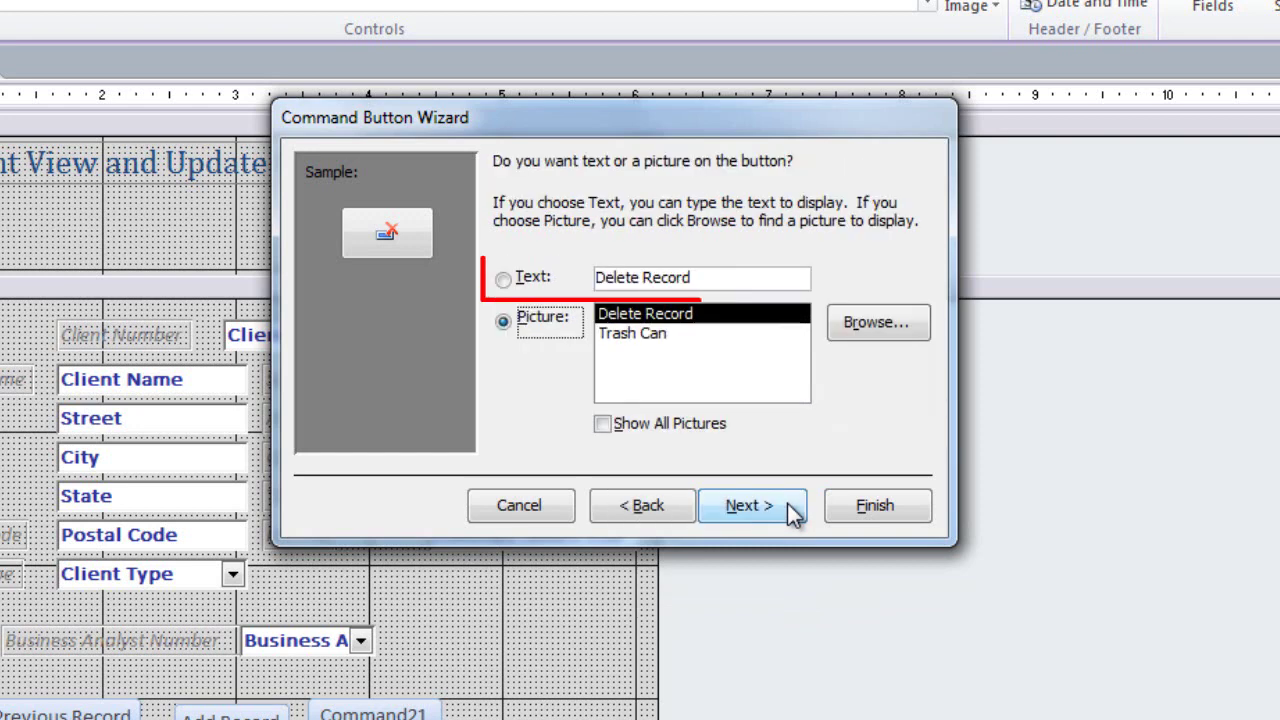
left_click(505, 280)
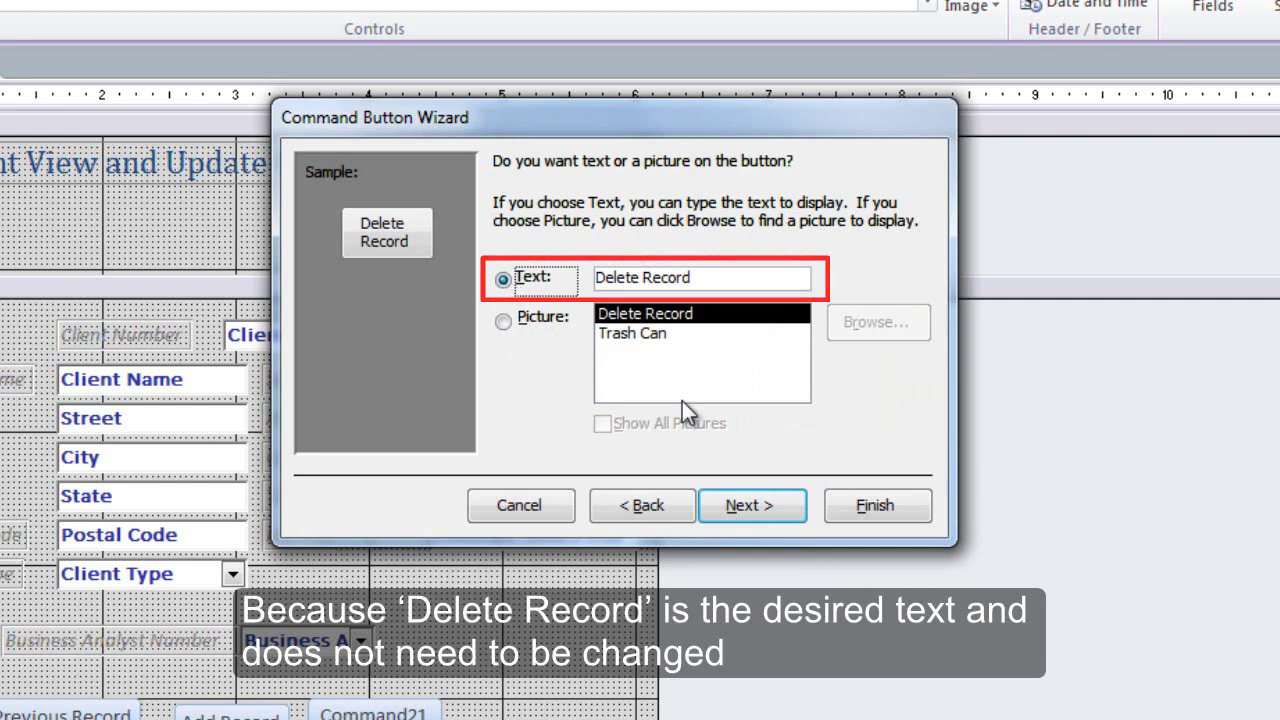
left_click(770, 508)
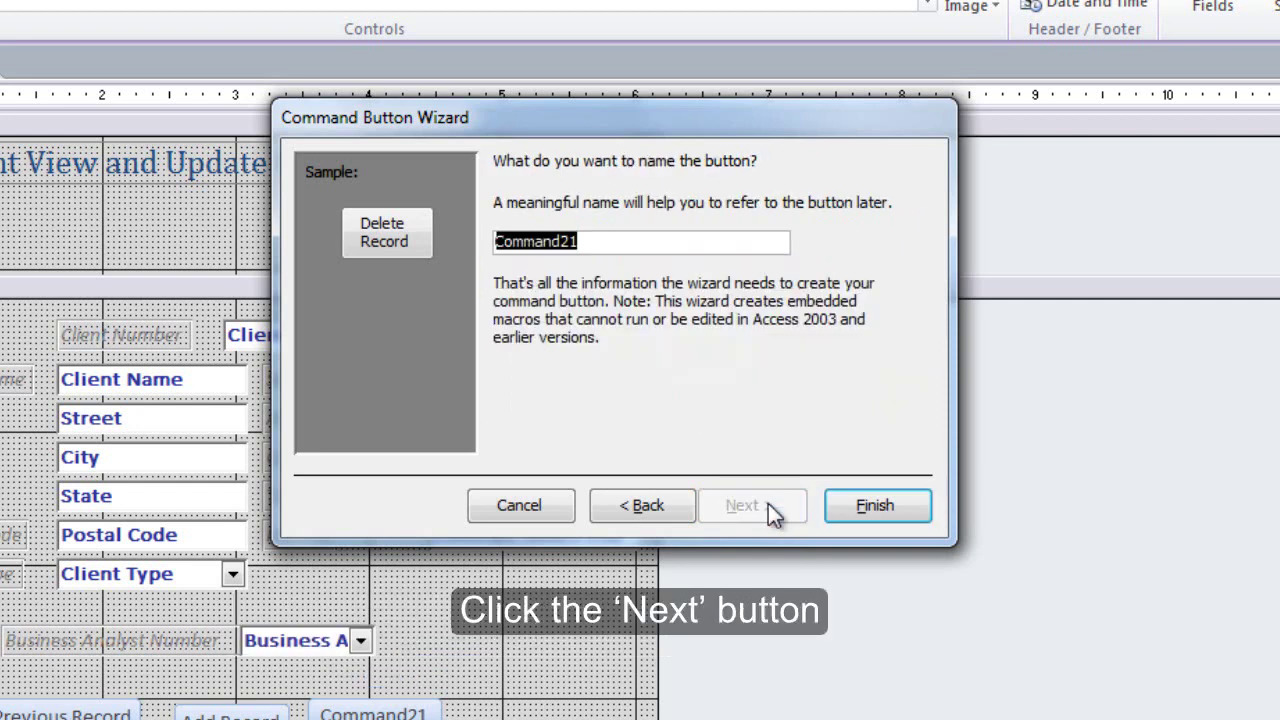
type("De")
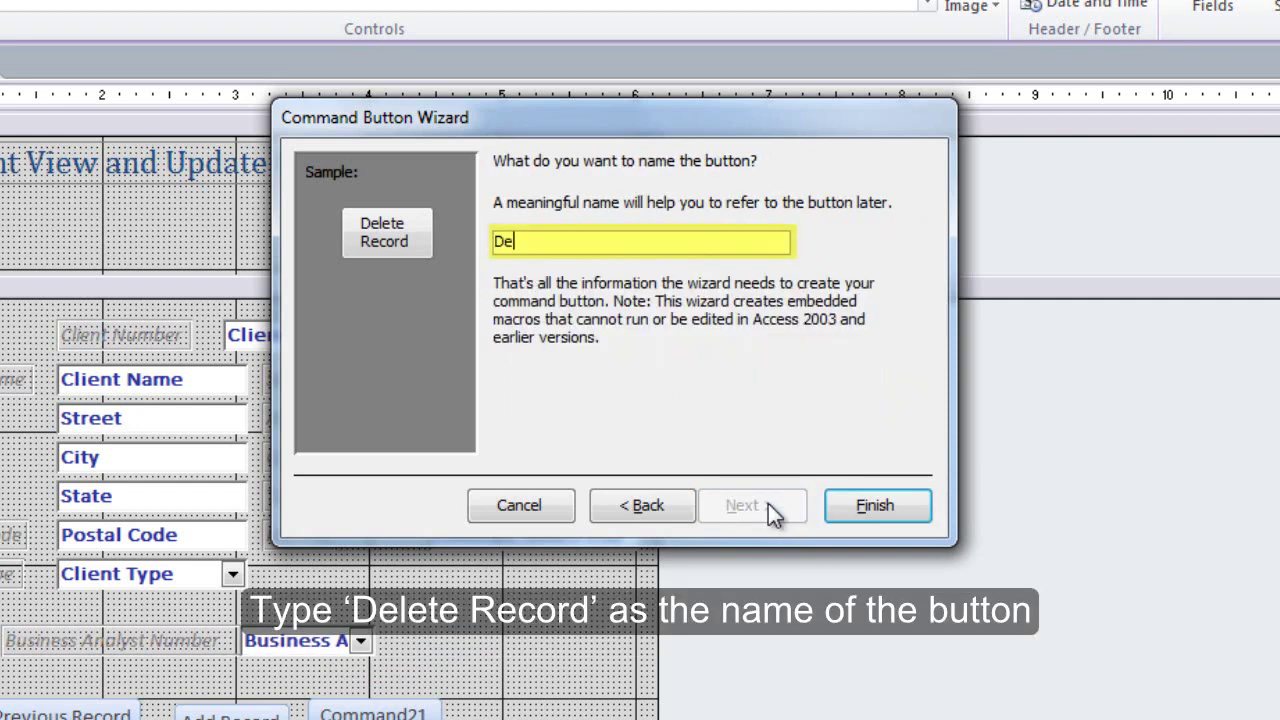
type("lete Record")
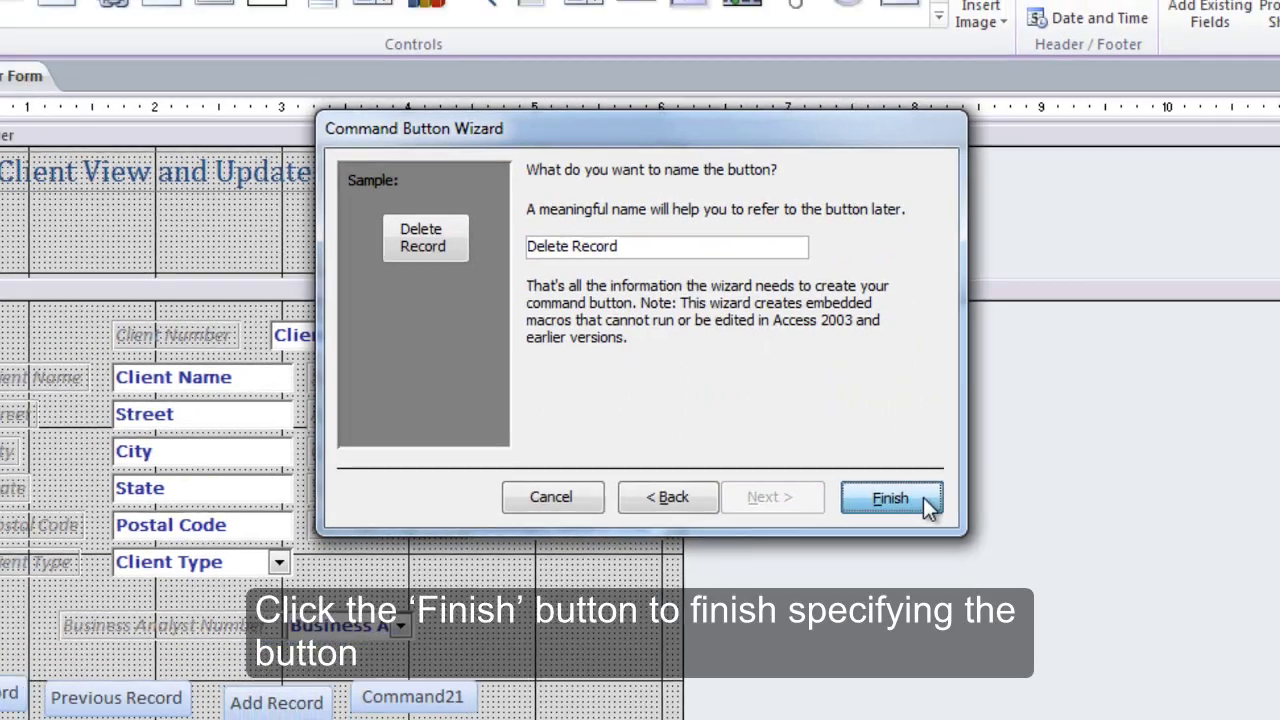
left_click(908, 506)
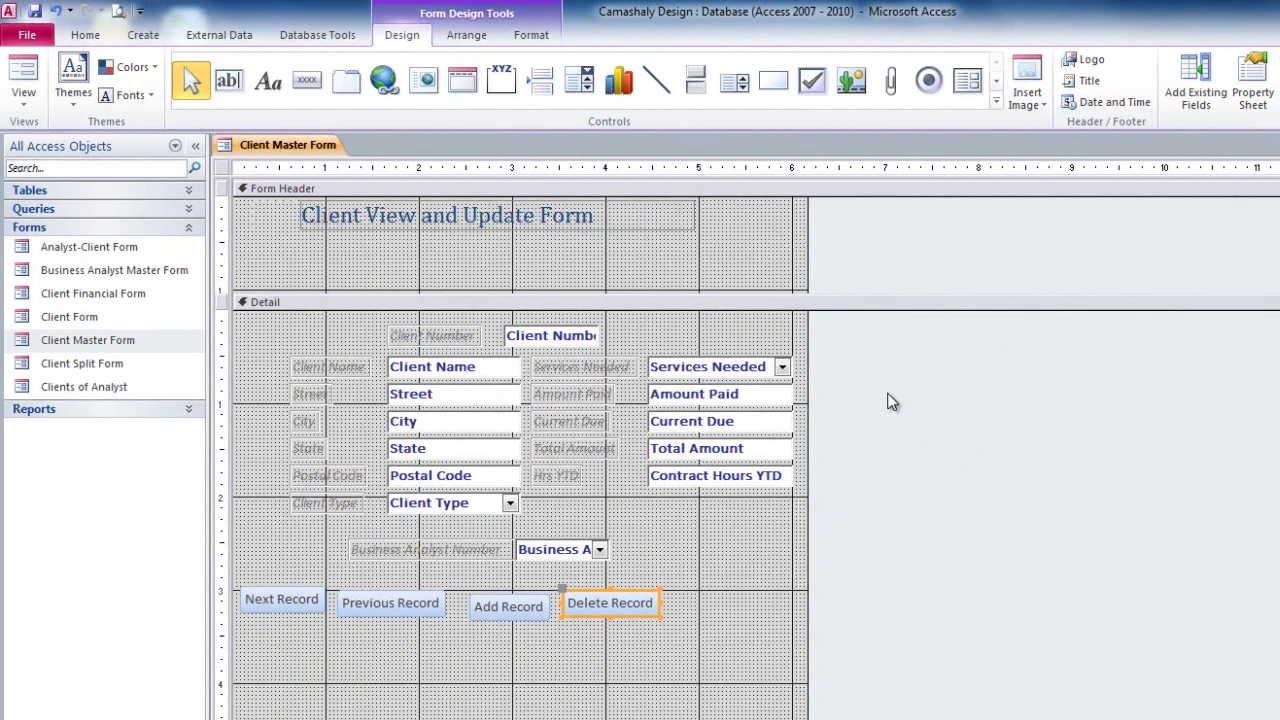
Step: Add a text button named 'Close Form' that runs Form Operations > Close Form after Delete Record
left_click(313, 88)
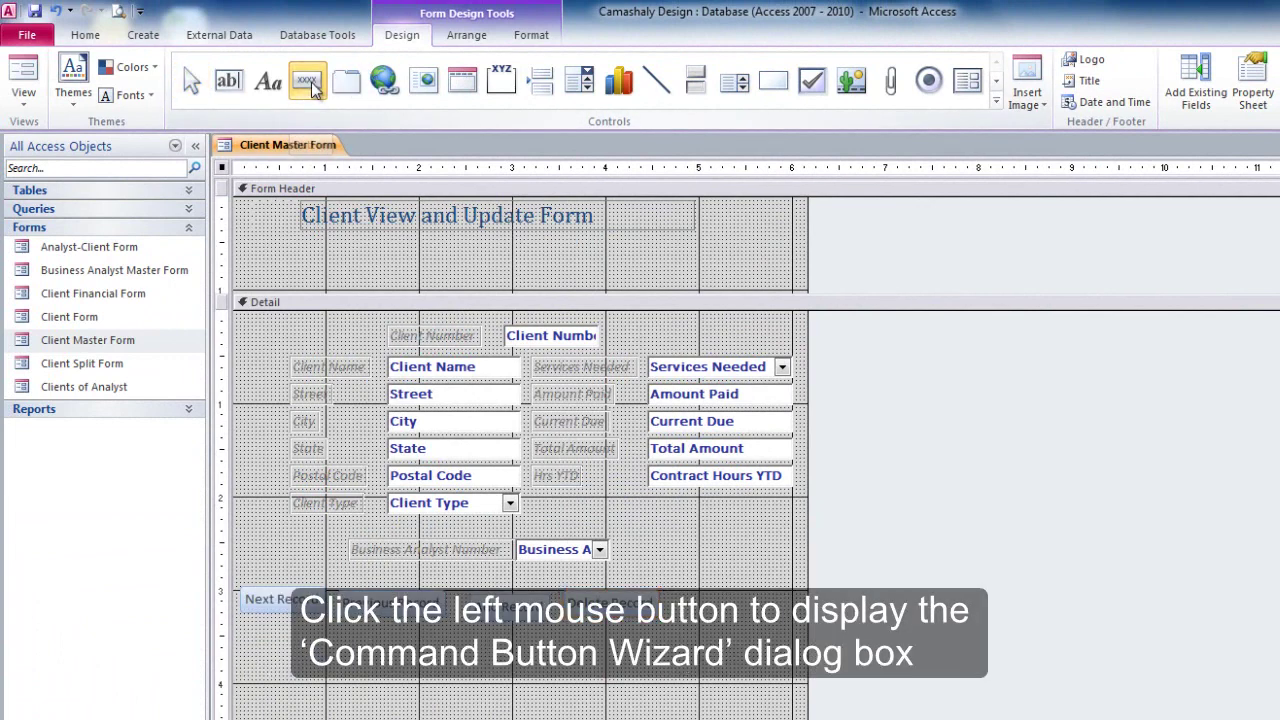
left_click(686, 596)
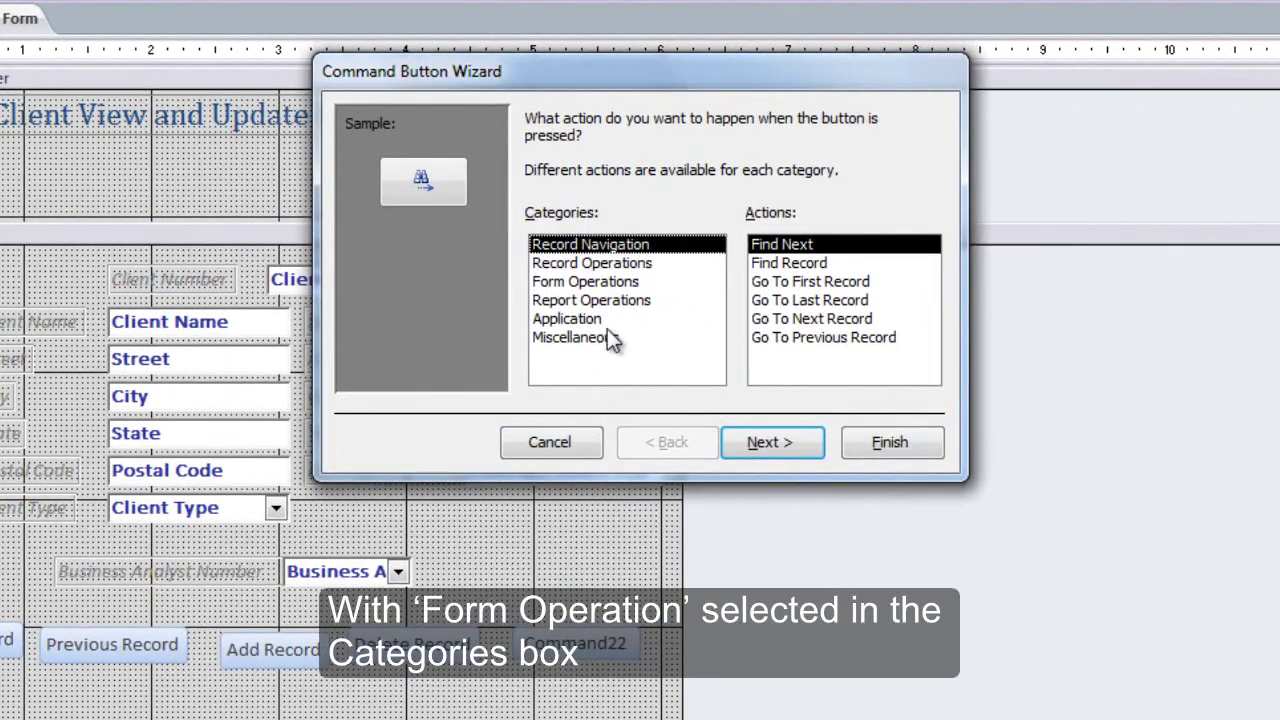
left_click(627, 281)
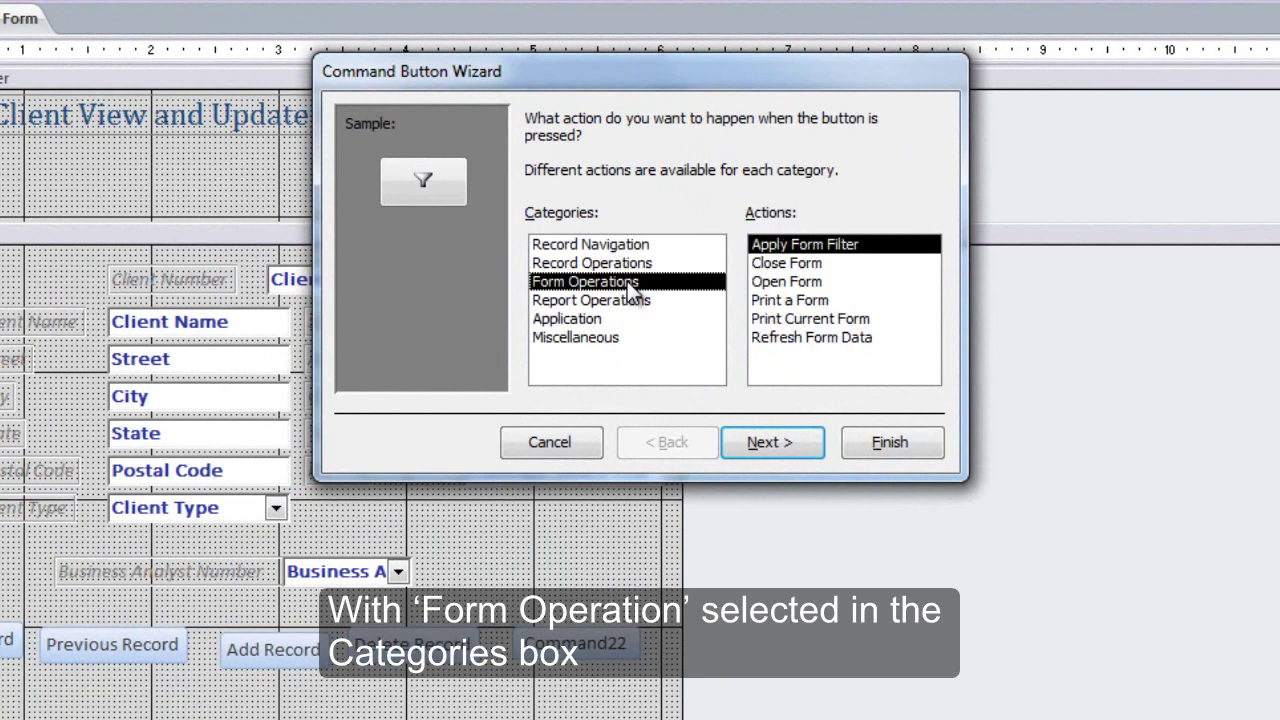
left_click(829, 264)
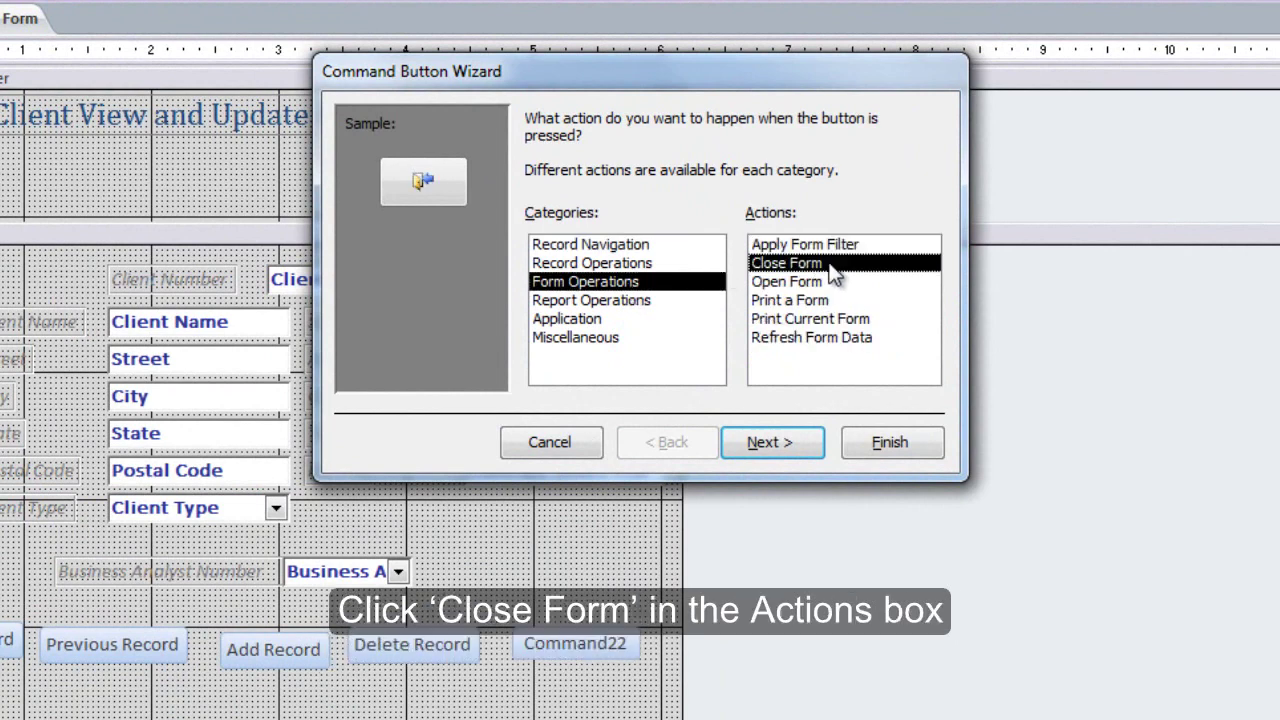
left_click(807, 441)
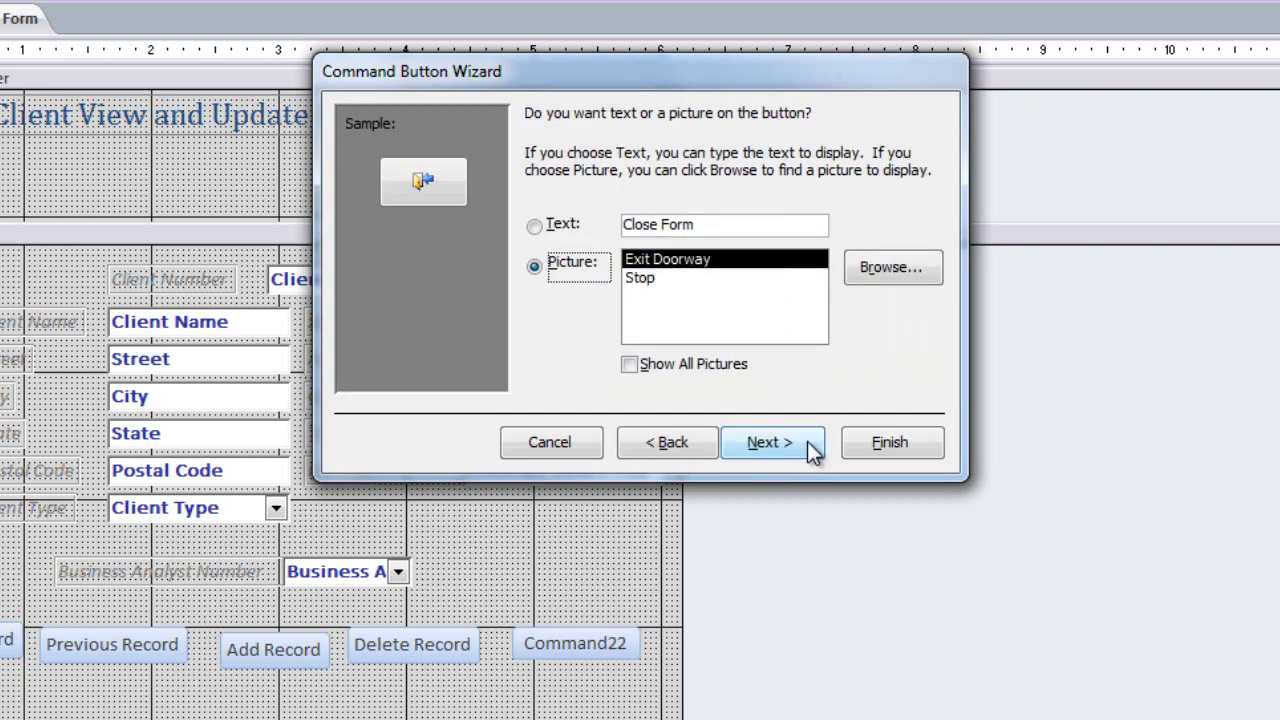
left_click(536, 227)
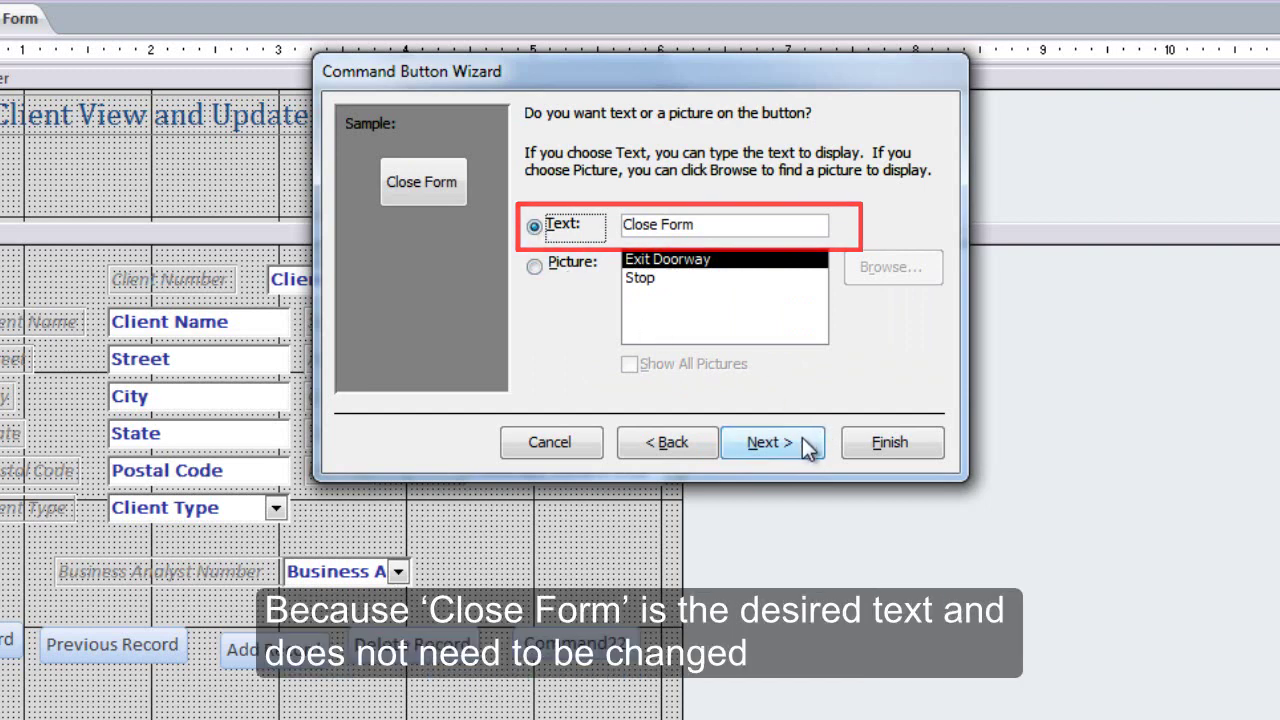
left_click(770, 442)
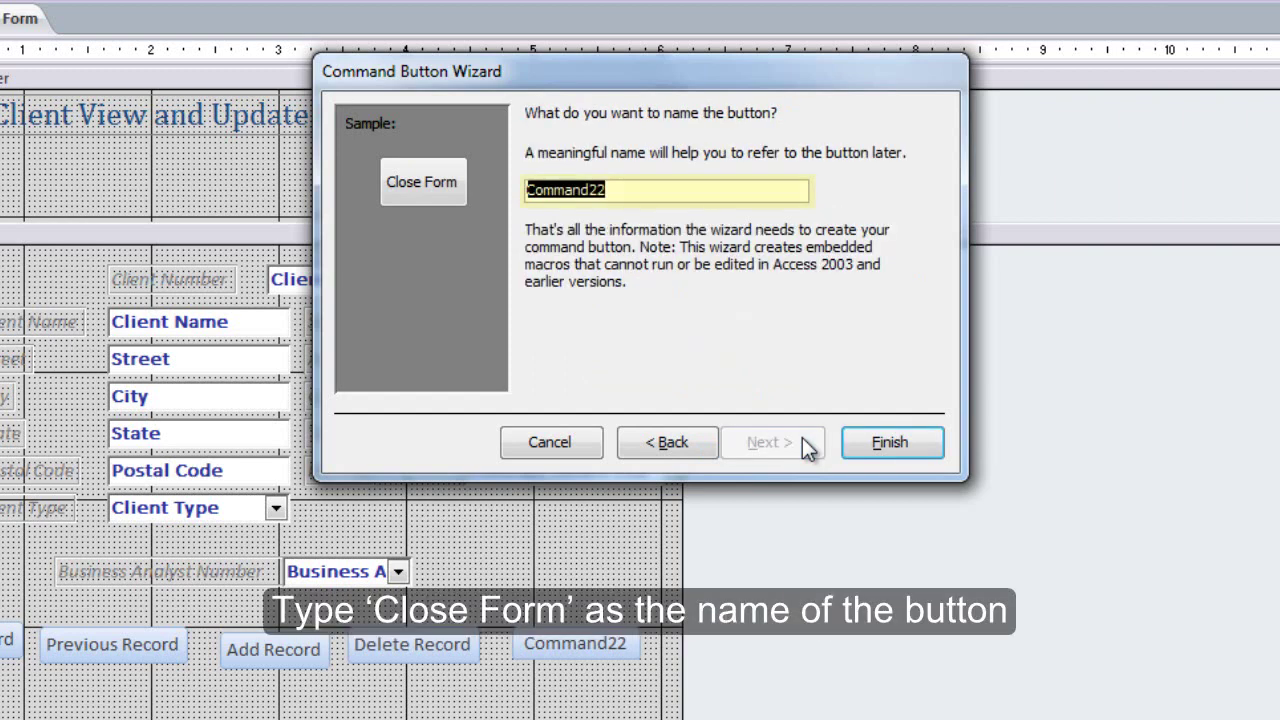
type("Close Form")
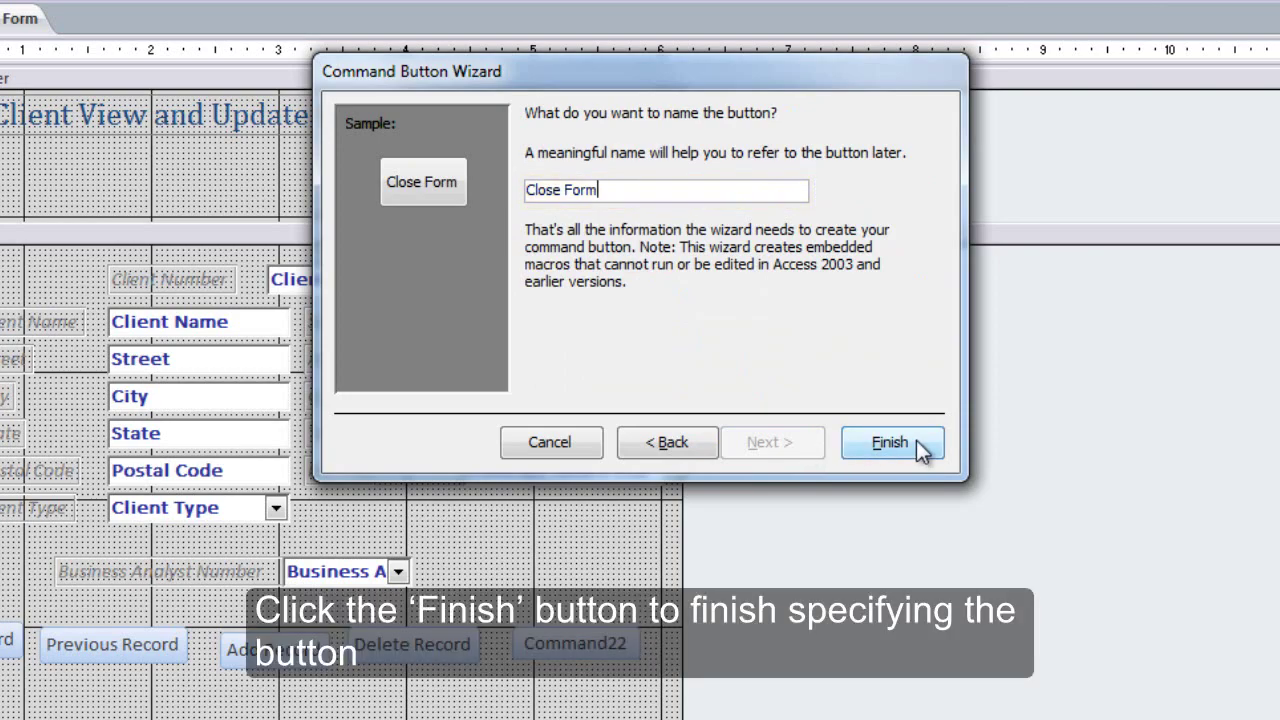
left_click(889, 442)
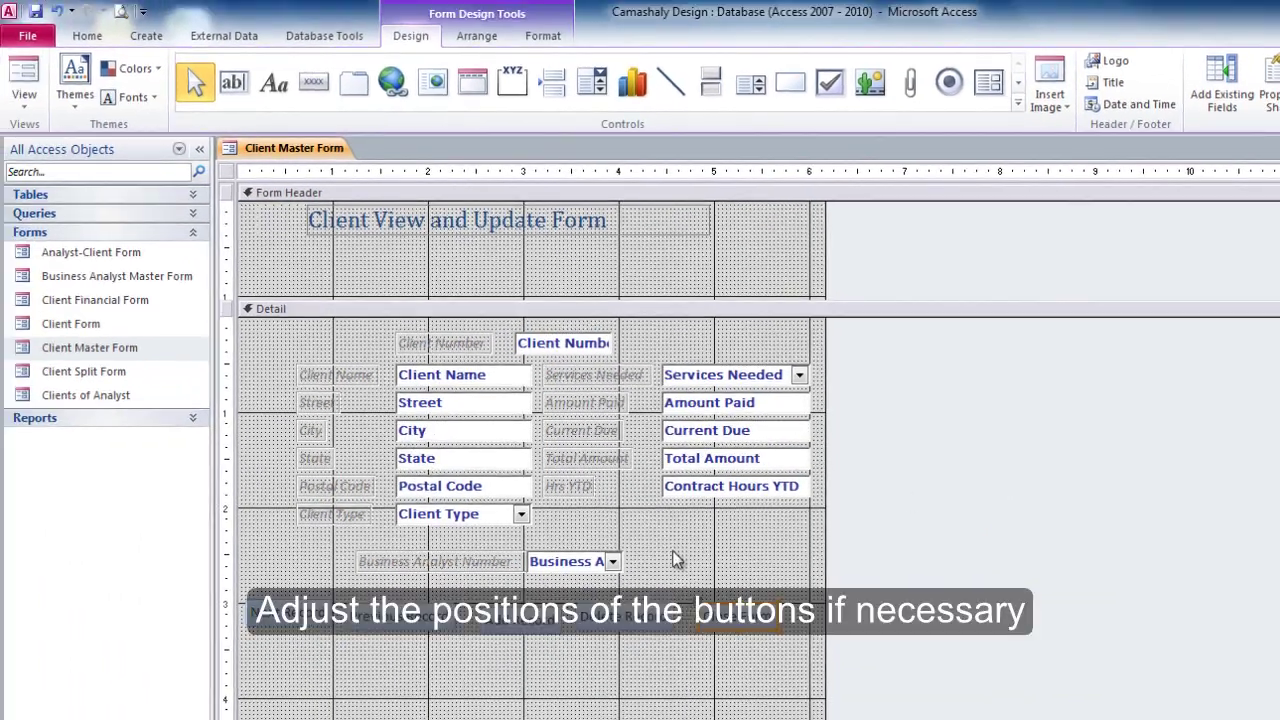
Step: Nudge the Next Record and Previous Record buttons so all five buttons sit level and evenly spaced
left_click(515, 628)
left_click(528, 606)
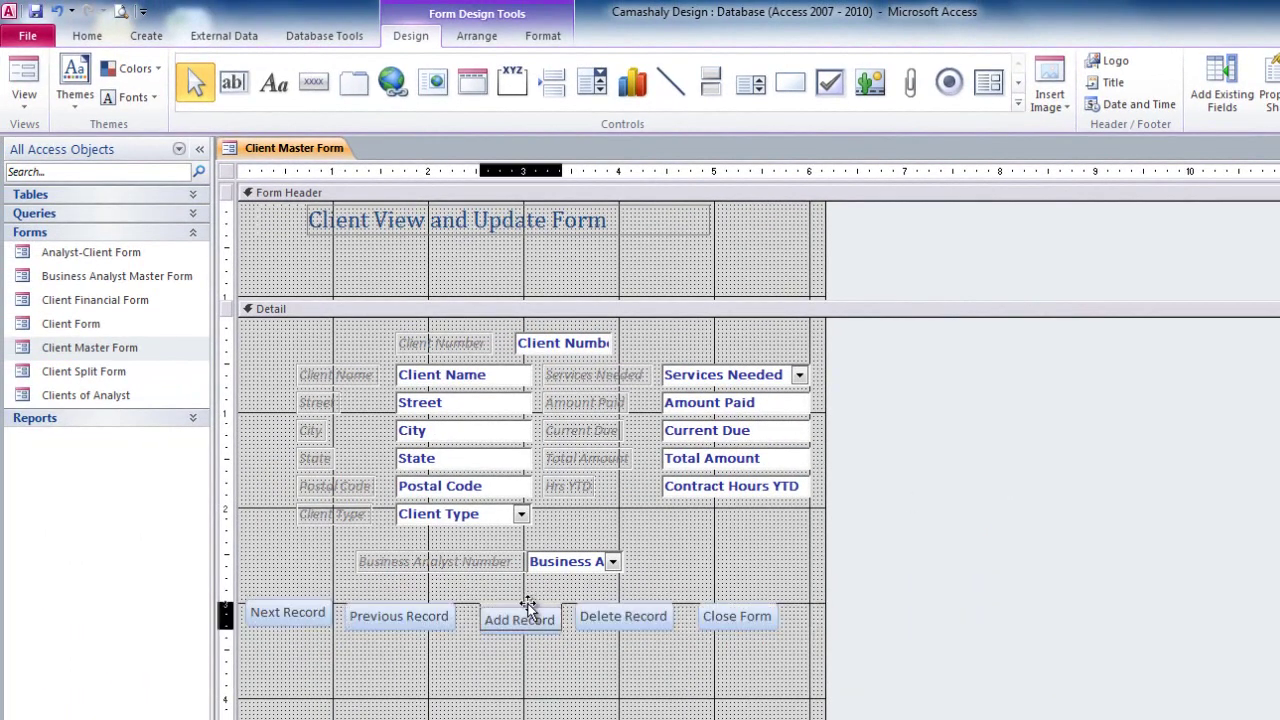
left_click(291, 611)
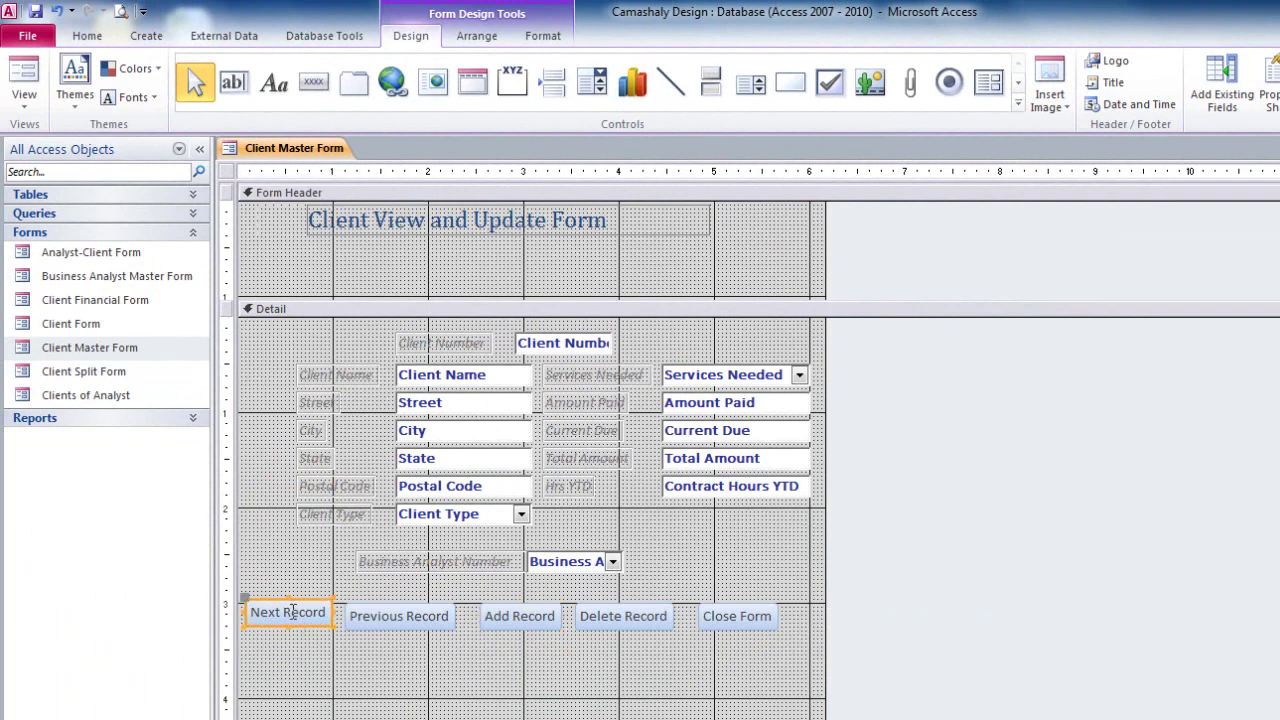
left_click_drag(301, 598, 302, 603)
left_click(432, 623)
left_click(428, 602)
left_click_drag(428, 602, 432, 607)
left_click(463, 664)
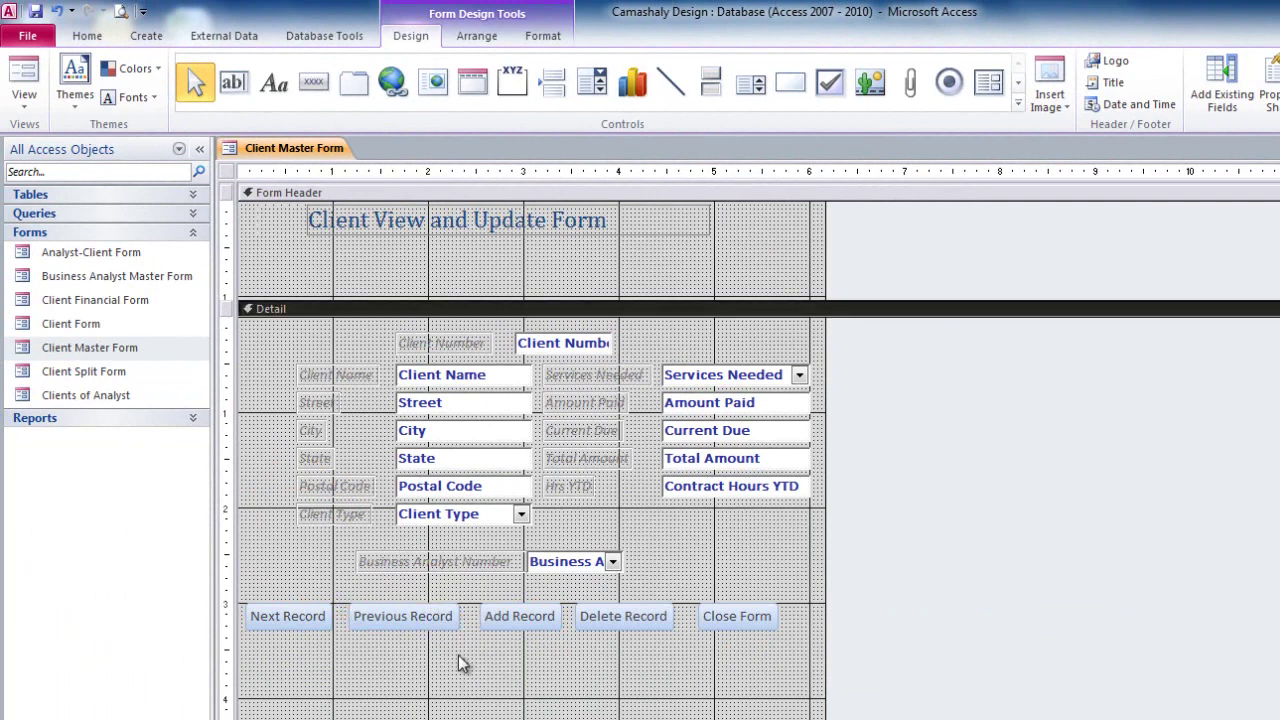